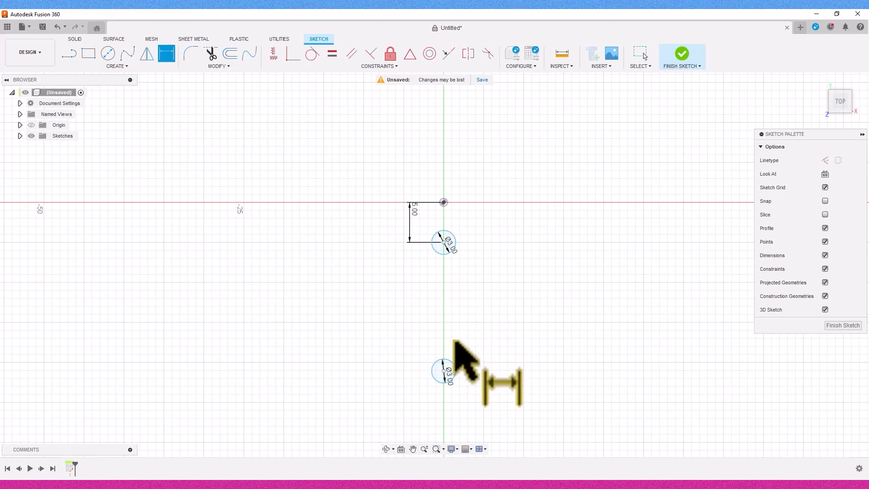
Dimension the lower circle's center 10 mm below the origin.
click(443, 203)
click(400, 228)
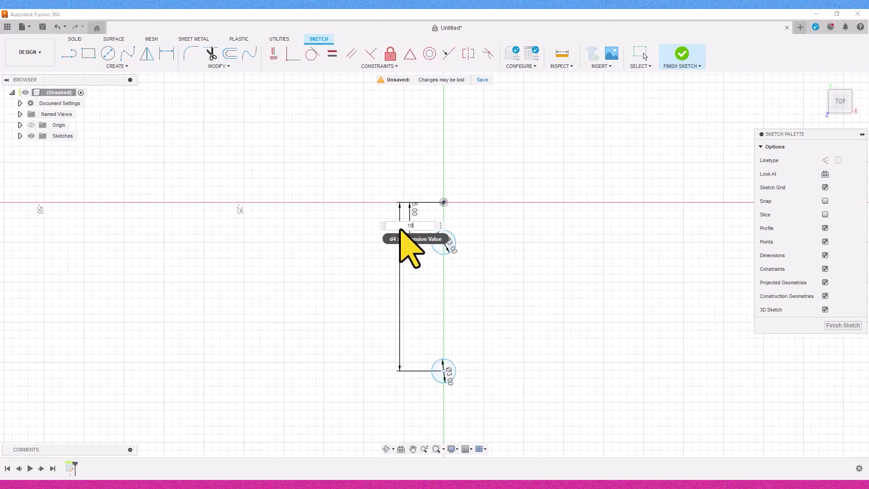
key(Return)
Sketch a circle centered on the origin and reaching the top edge of the upper 3 mm circle.
scroll(340, 227, up, 5)
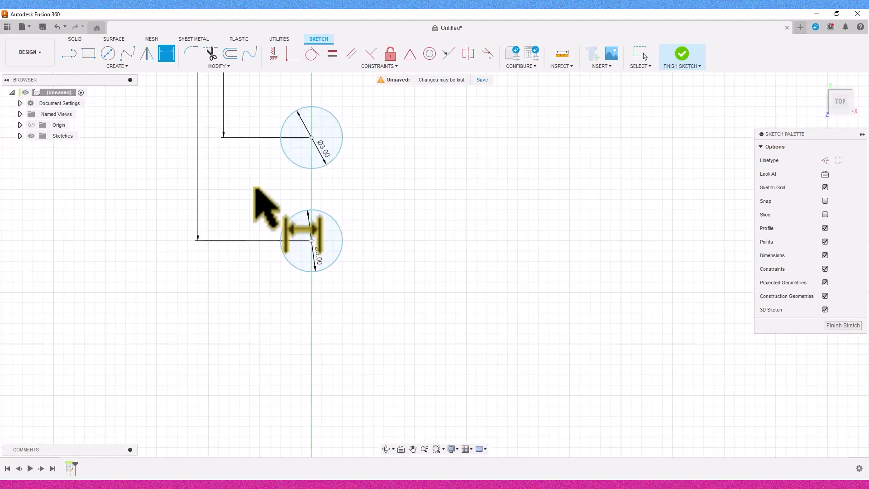
click(109, 55)
click(333, 148)
click(334, 220)
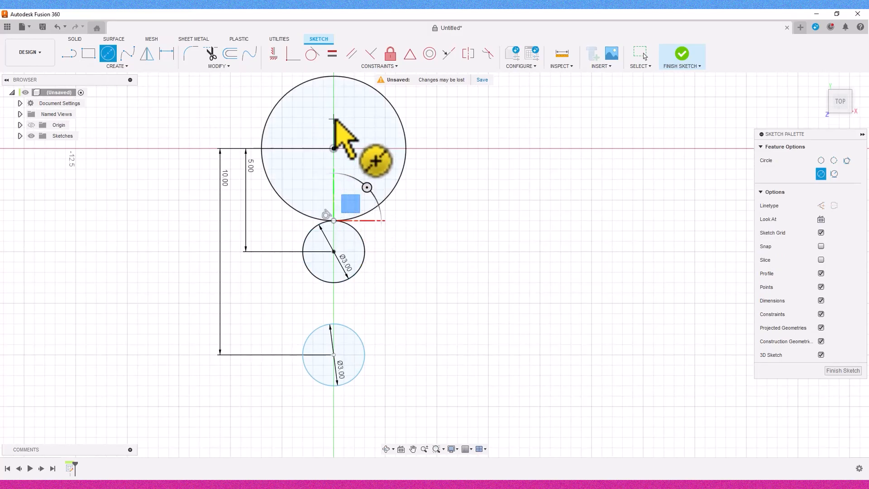
Offset the lower 3 mm circle outward by 1.5 mm.
scroll(333, 152, down, 1)
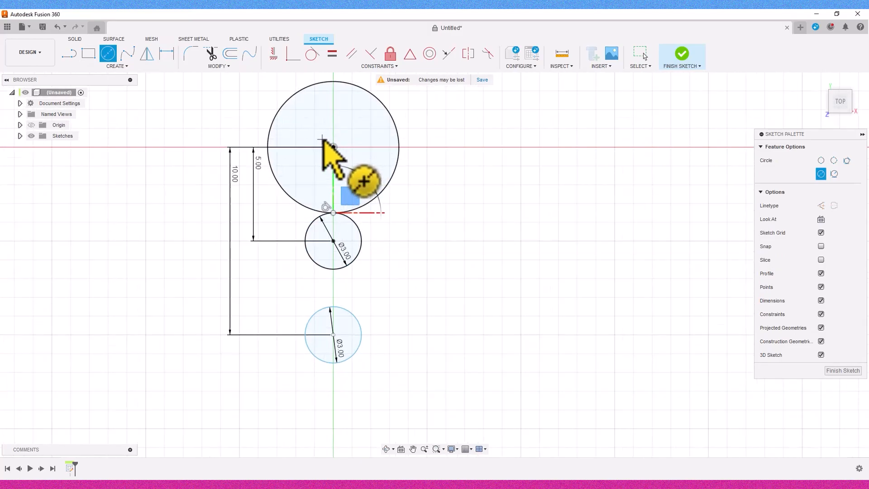
click(231, 54)
click(332, 308)
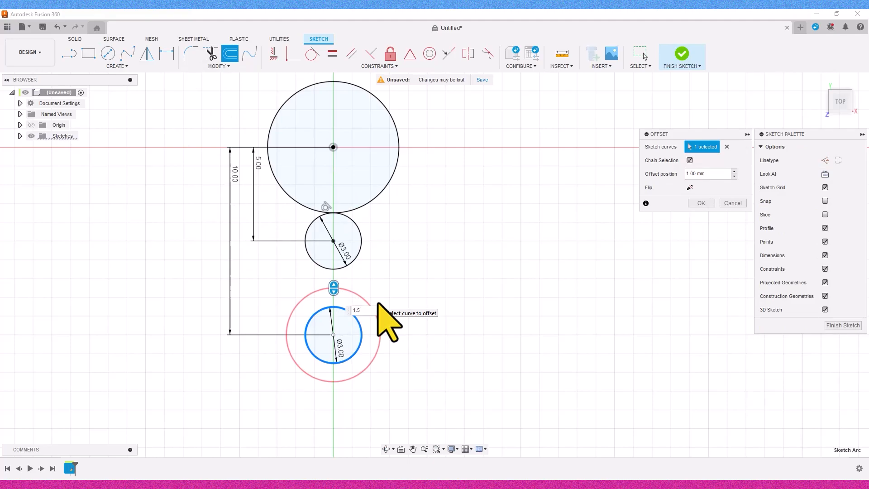
key(Return)
Draw a horizontal line across the full diameter of the origin-centered circle and offset that circle outward by 1.5 mm.
middle_drag(314, 114, 330, 236)
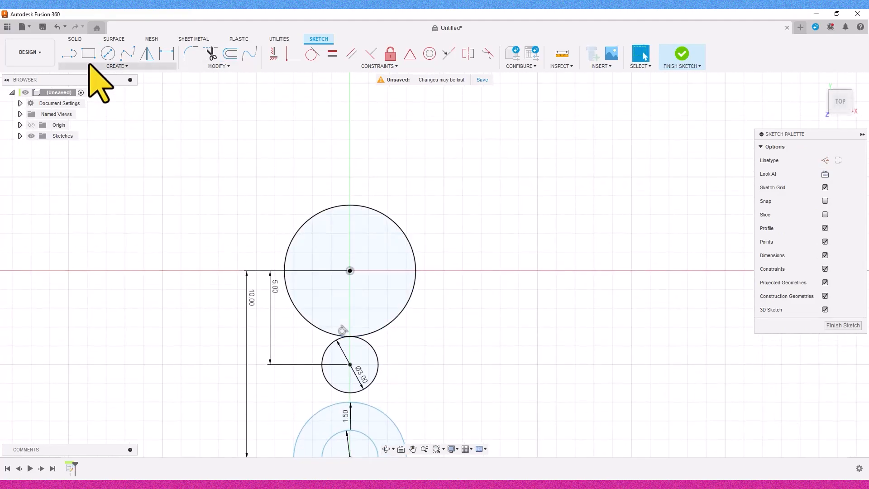
click(68, 53)
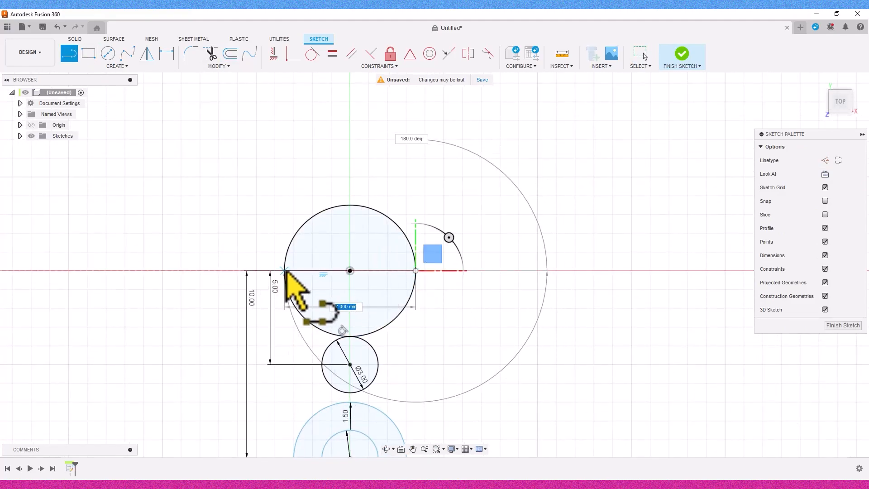
click(284, 271)
scroll(395, 272, up, 1)
click(229, 53)
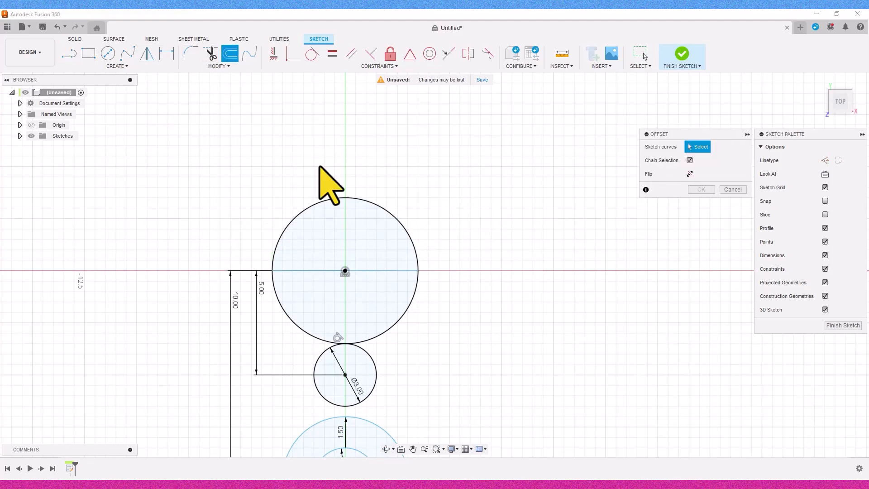
click(310, 206)
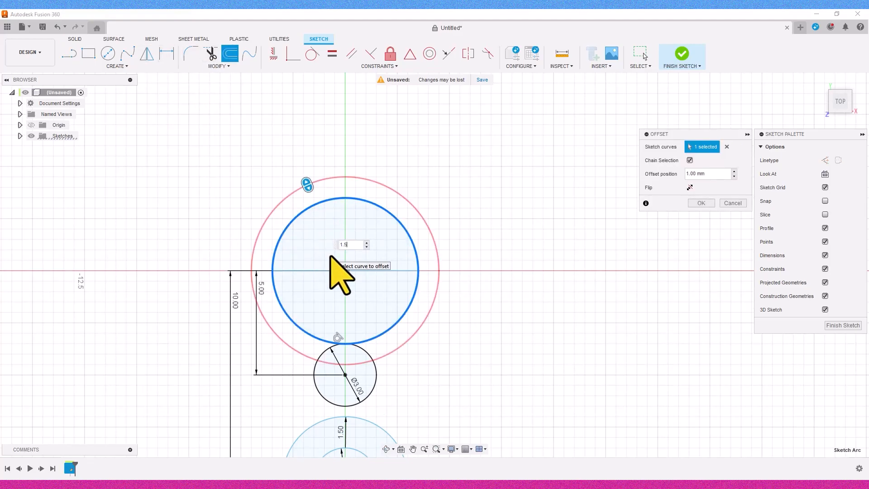
key(Return)
Draw a horizontal line across the large outer circle and trim away its arc inside the upper 3 mm circle.
click(210, 53)
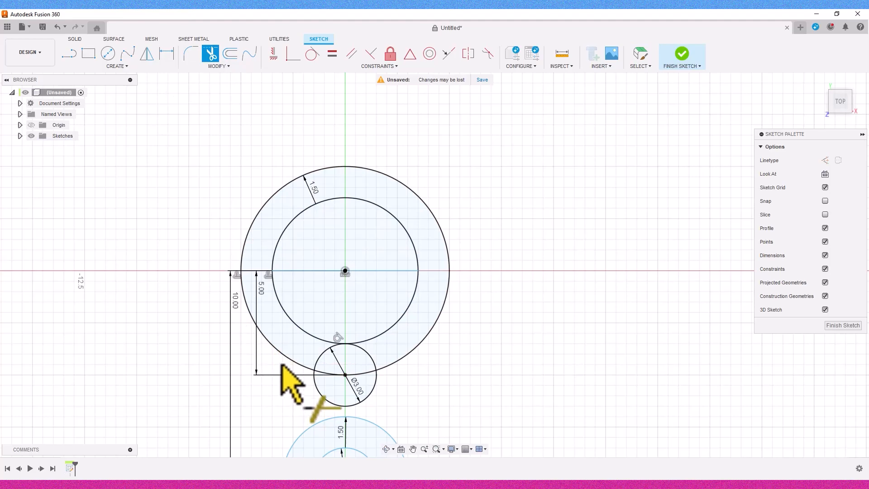
key(l)
click(241, 271)
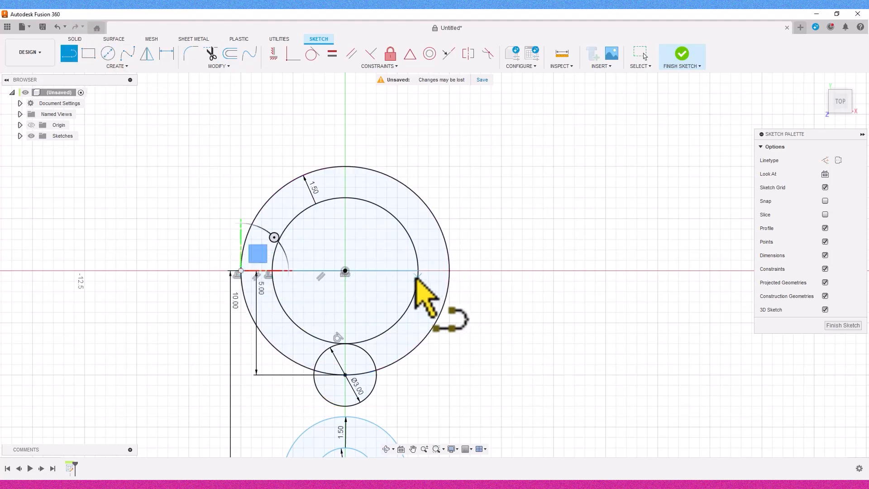
click(449, 270)
click(210, 53)
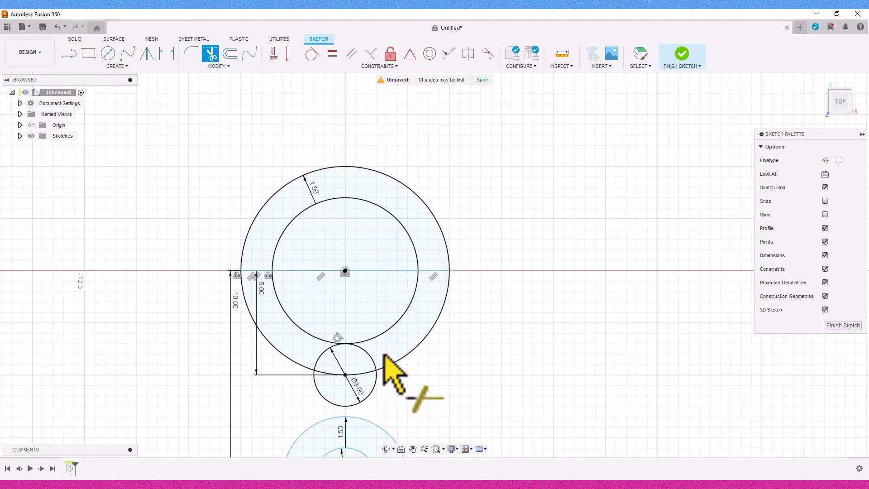
click(369, 372)
Draw two 1 mm horizontal lines from the lower circles' center, one to each side.
scroll(343, 366, down, 2)
middle_drag(342, 366, 330, 274)
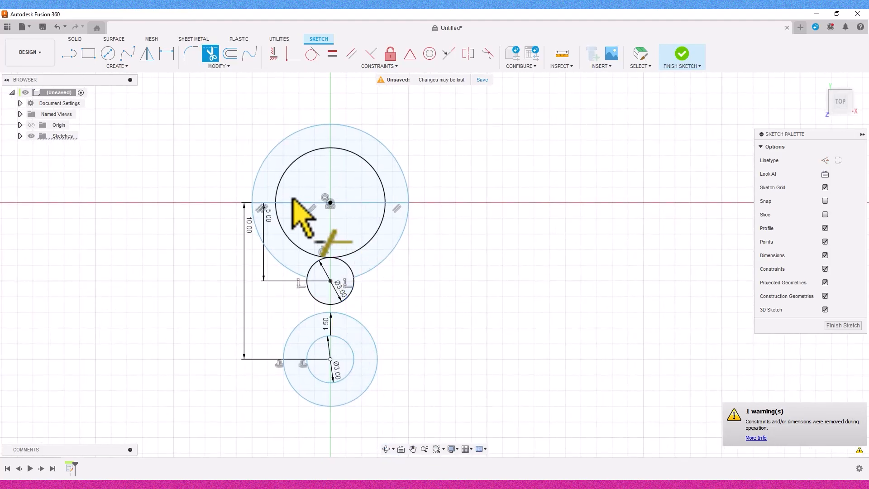
click(69, 53)
scroll(355, 408, up, 3)
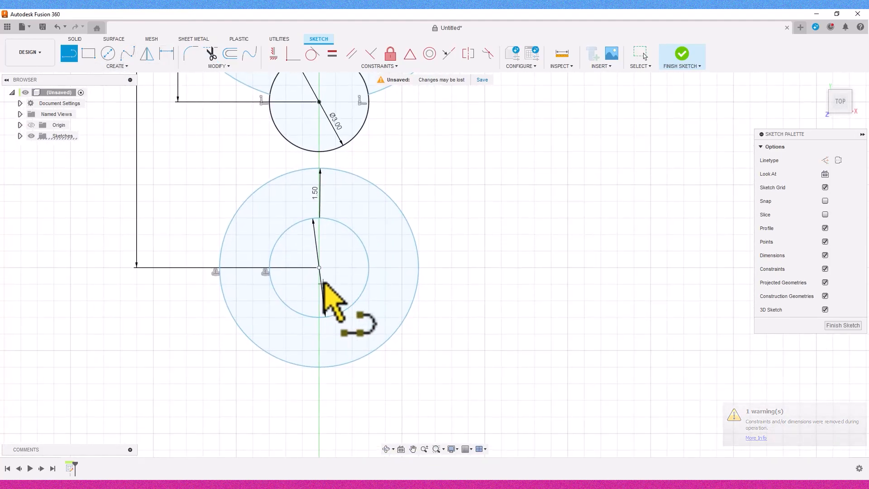
click(320, 267)
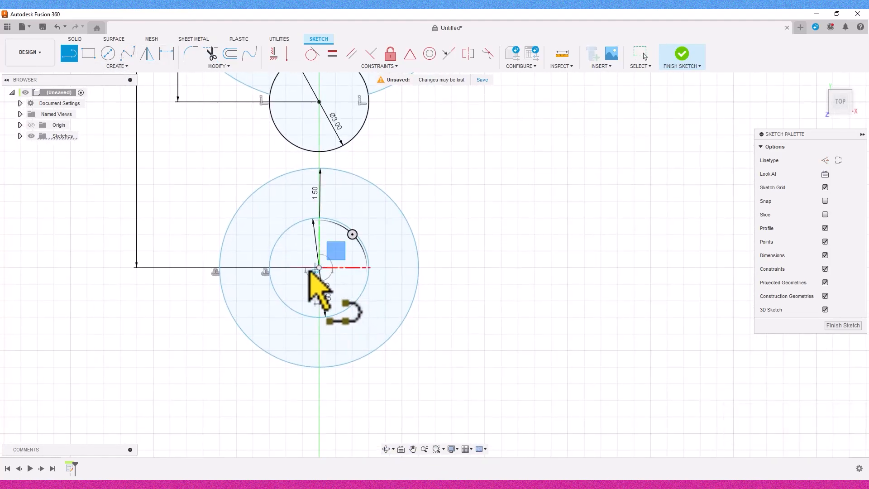
click(286, 268)
key(Escape)
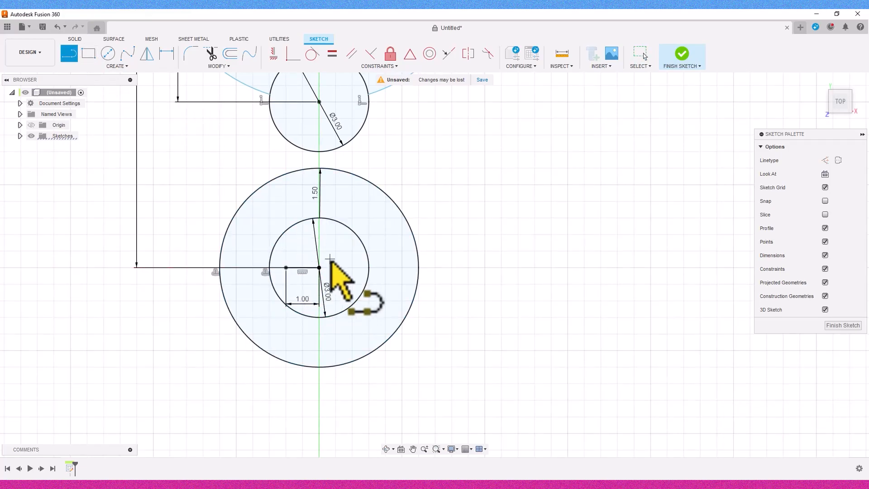
click(319, 267)
click(355, 268)
key(Escape)
Draw two vertical lines 1 mm either side of center, from the lower outer circle's bottom edge to the large outer circle's top.
scroll(349, 271, down, 4)
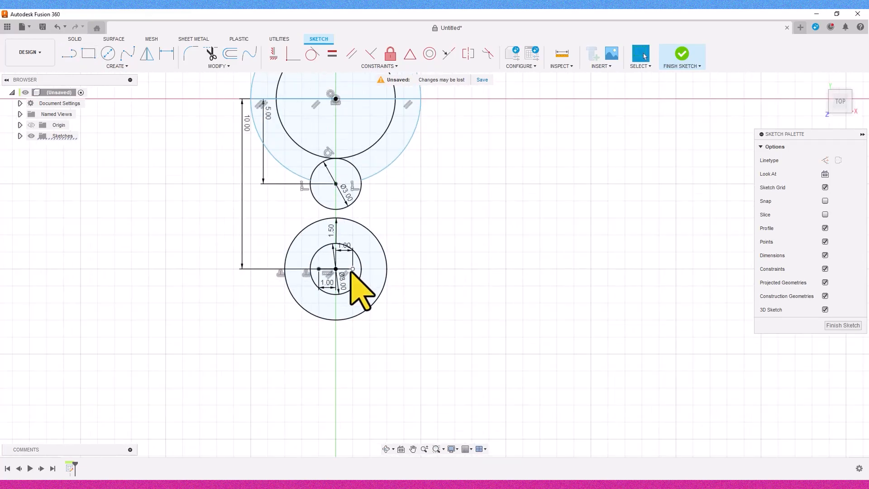
click(70, 55)
click(301, 370)
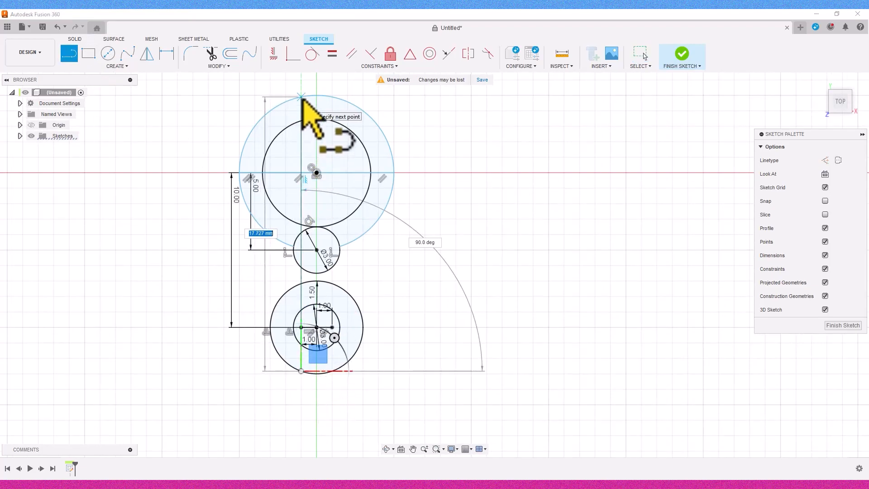
click(332, 371)
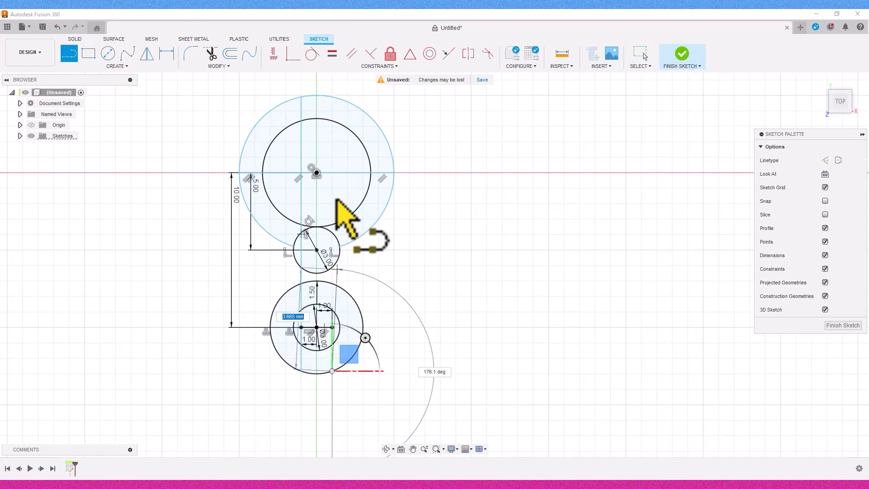
click(333, 97)
Trim the lower halves of the two large concentric circles below the horizontal line through the origin.
scroll(395, 205, down, 1)
middle_drag(374, 209, 380, 229)
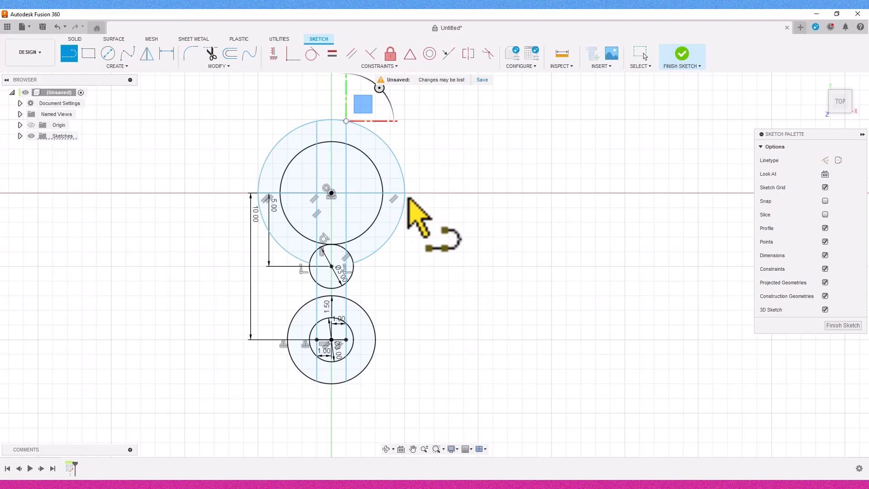
click(211, 54)
click(283, 248)
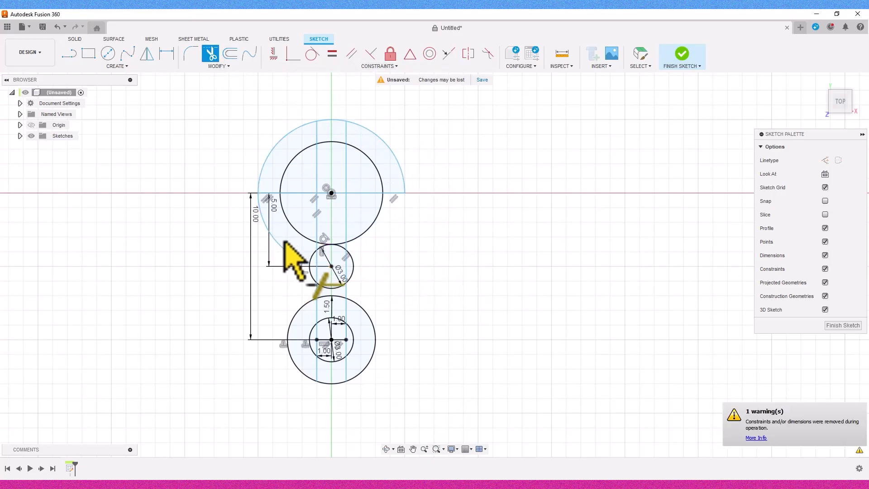
click(301, 233)
click(362, 239)
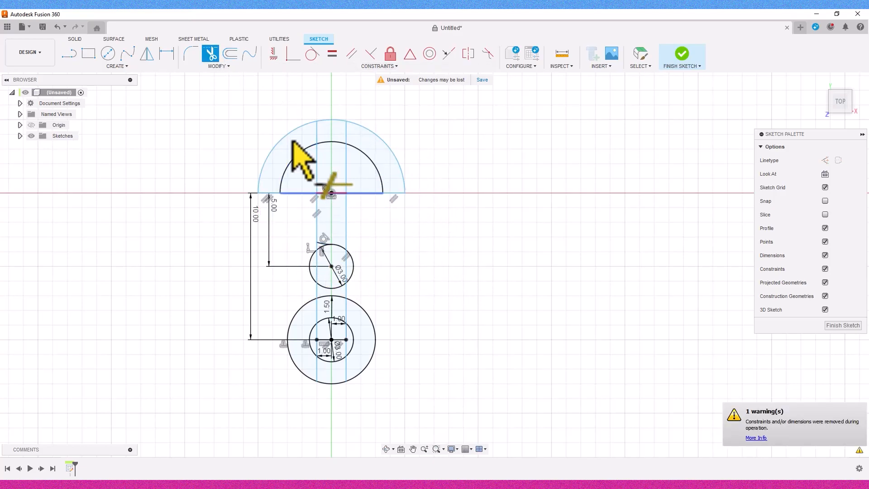
Draw horizontal lines from the upper 3 mm circle's center to its left and right edges.
click(69, 54)
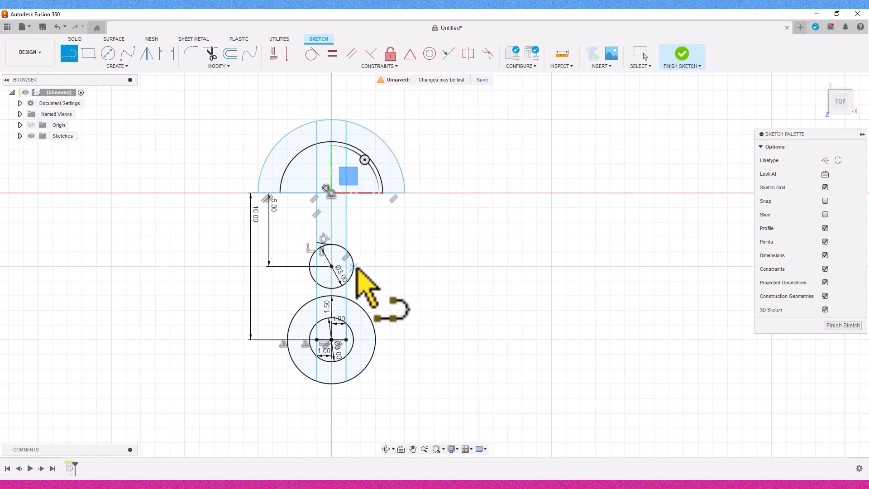
scroll(356, 267, up, 3)
click(315, 265)
click(278, 266)
click(315, 265)
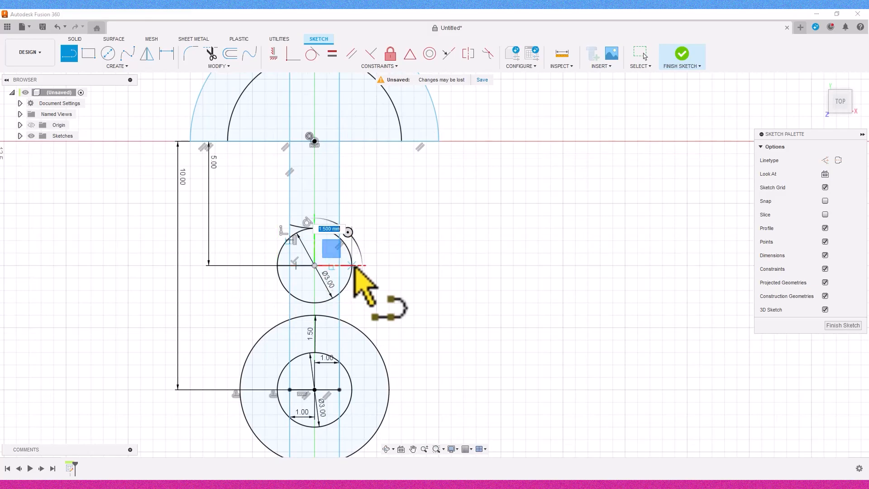
click(352, 265)
Connect both ends of the upper 3 mm circle's horizontal diameter to the inner arc's ends with slanted lines.
click(402, 141)
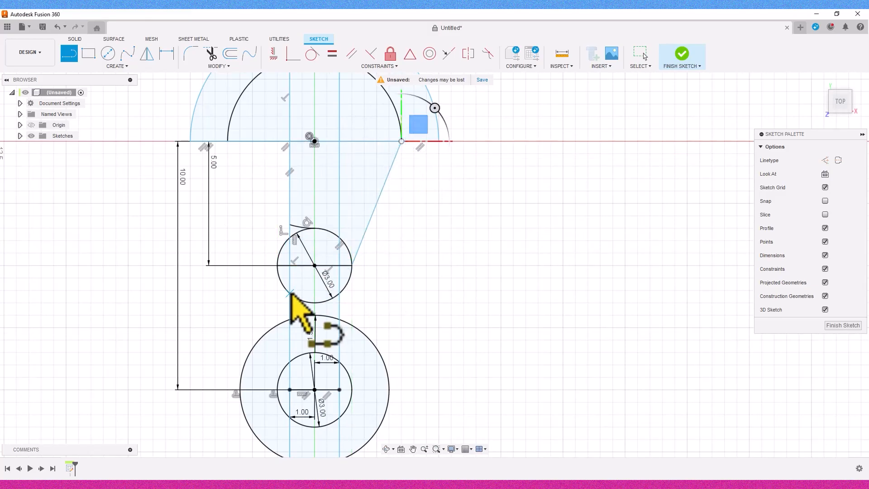
click(277, 266)
click(228, 142)
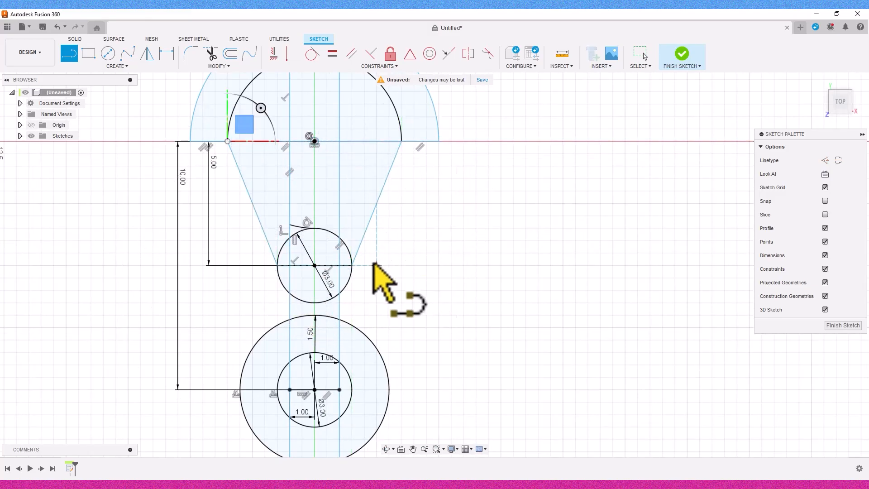
Draw the right outer edge: horizontally to the lower outer circle, vertically up to the 3 mm circle's center height, and slanted to the outer arc's end.
click(339, 389)
click(389, 389)
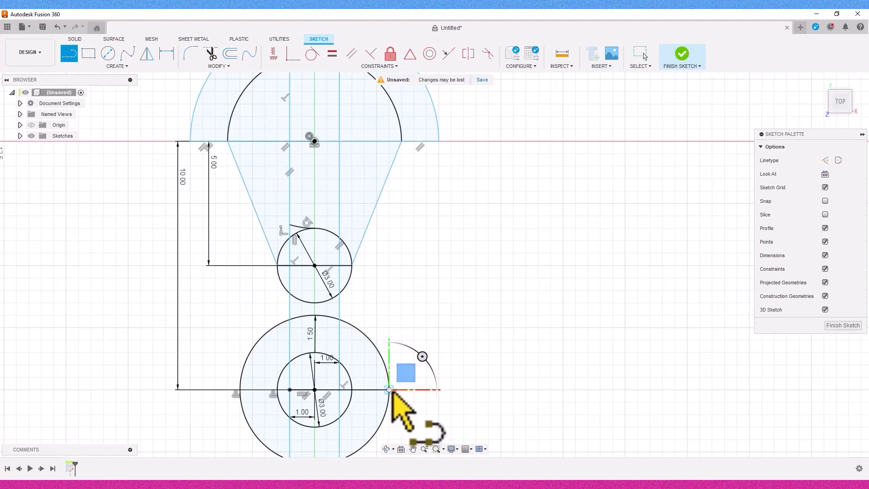
click(390, 266)
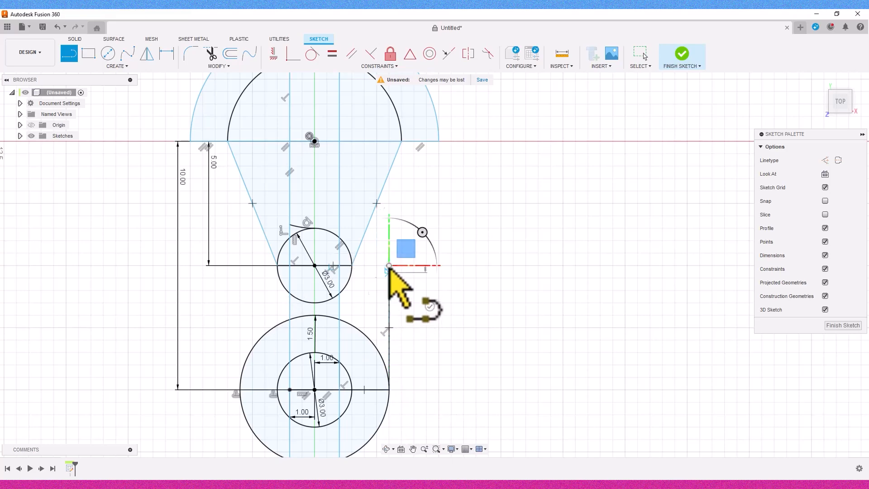
click(438, 140)
Draw a vertical construction centerline through the origin, extending above and below the whole profile.
scroll(368, 221, down, 1)
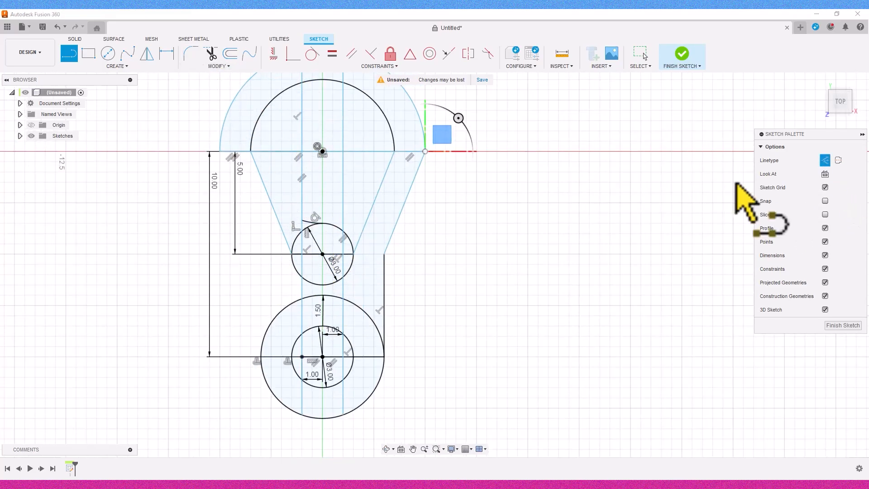
scroll(596, 205, down, 2)
click(409, 93)
click(409, 376)
right_click(498, 332)
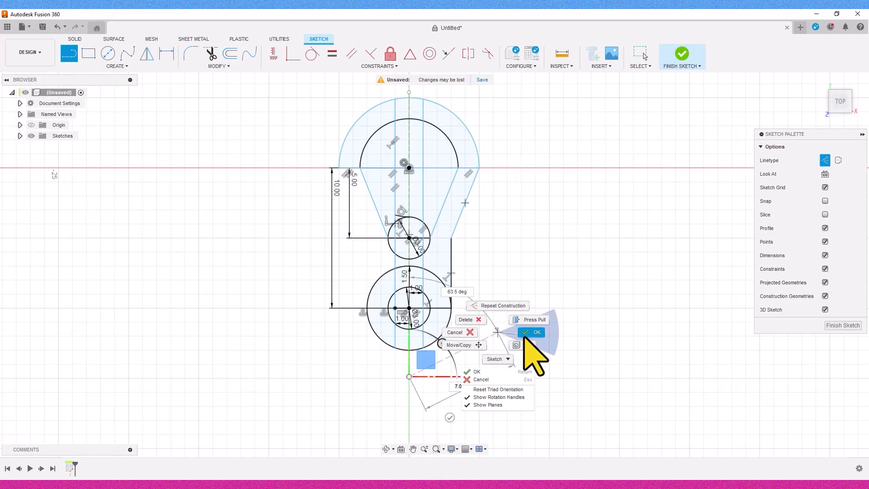
click(528, 334)
Mirror the right outer edge lines about the vertical construction centerline.
scroll(466, 268, up, 3)
middle_drag(466, 267, 448, 263)
click(147, 53)
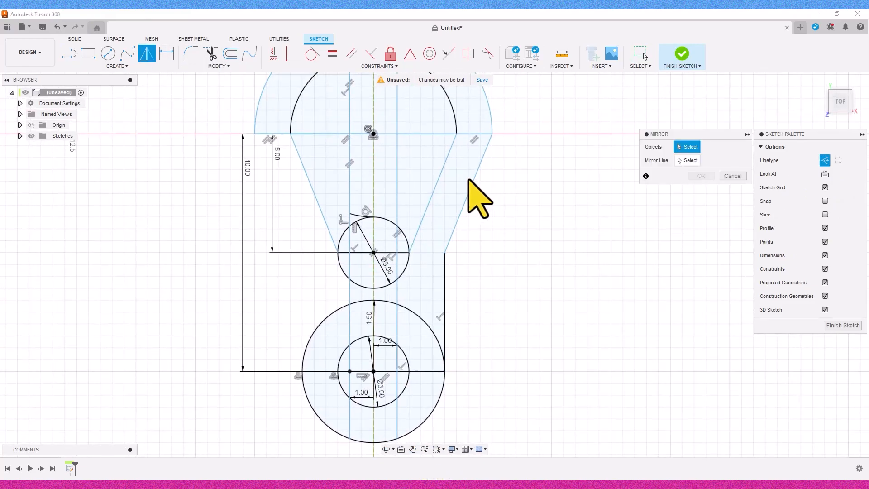
click(684, 161)
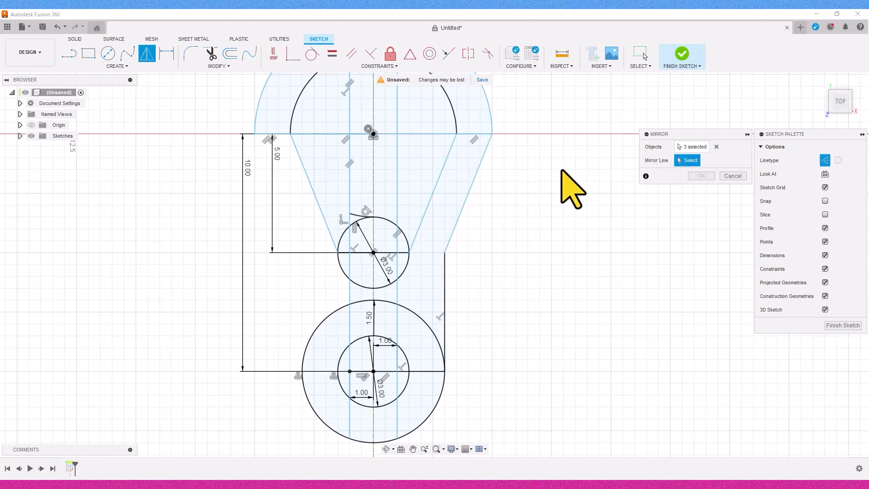
click(374, 276)
click(699, 176)
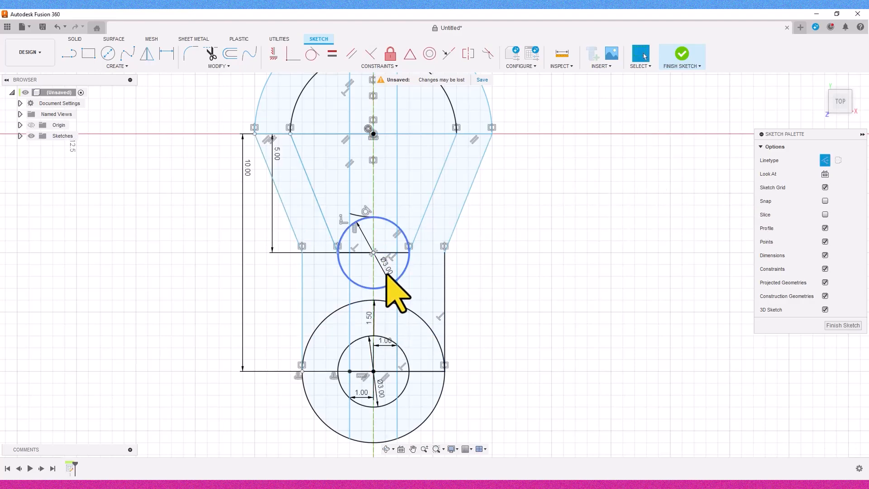
Draw a 15 mm line from the right end of the upper 3 mm circle's diameter, along the slanted line past the inner arc's end.
scroll(355, 260, down, 3)
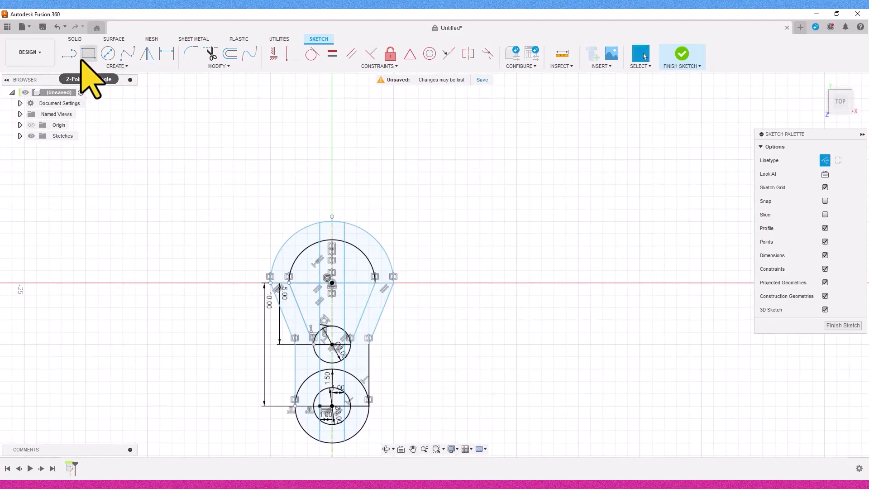
key(l)
scroll(353, 343, up, 3)
click(352, 340)
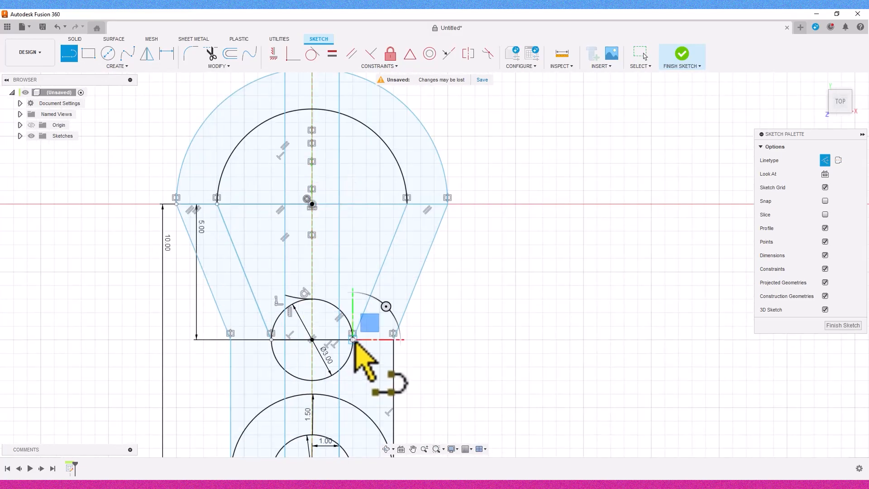
text(15)
key(Return)
key(Escape)
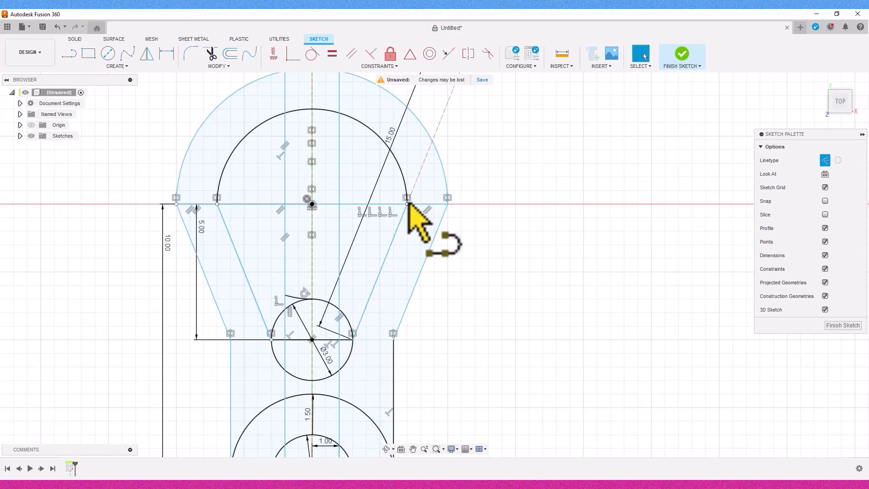
click(827, 162)
scroll(578, 161, down, 3)
middle_drag(578, 160, 533, 269)
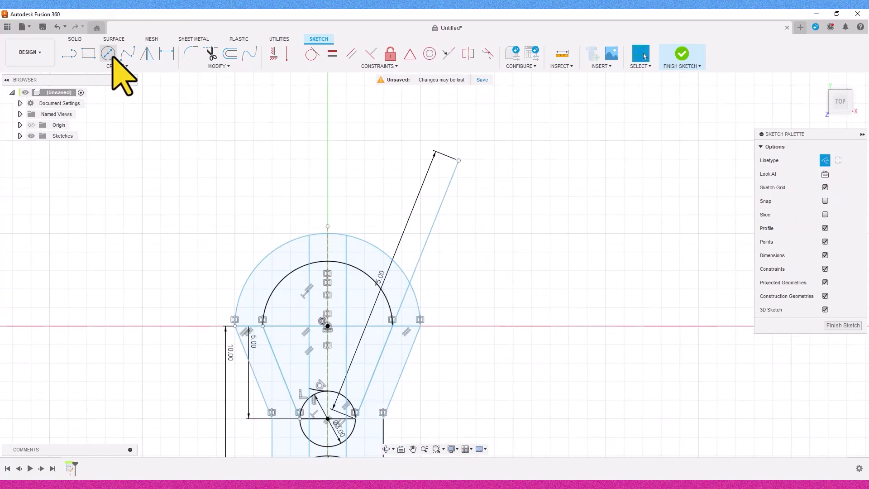
Draw a short solid line perpendicular to the 15 mm line from its upper end, extending outward.
key(l)
click(459, 160)
click(824, 165)
click(510, 181)
right_click(510, 181)
click(545, 182)
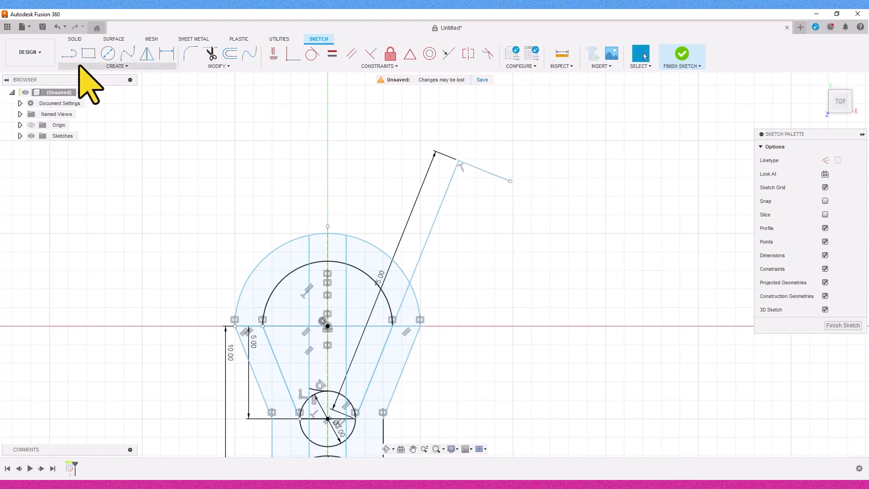
Draw a slanted line from the outer arc's right end to the short perpendicular line, and trim off that line's overhang.
key(l)
click(421, 325)
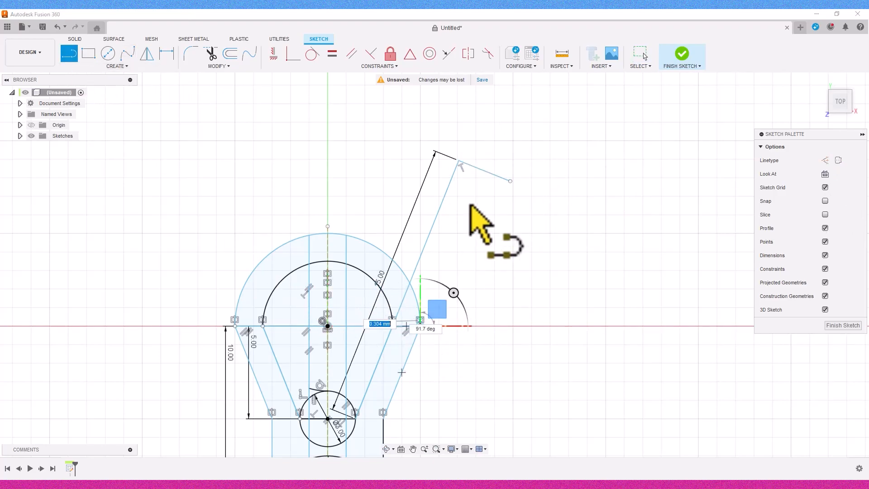
click(484, 170)
click(211, 53)
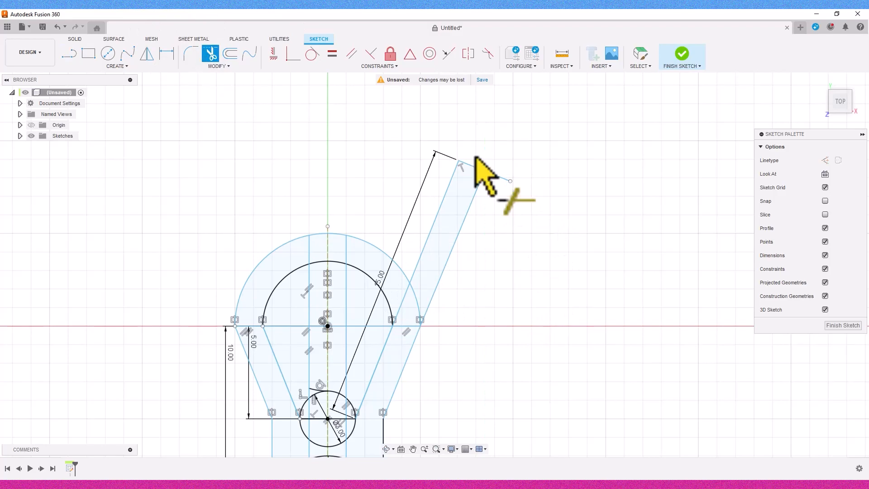
click(498, 176)
Mirror the right arm's outline lines about the vertical construction centerline.
click(147, 52)
click(435, 292)
click(400, 371)
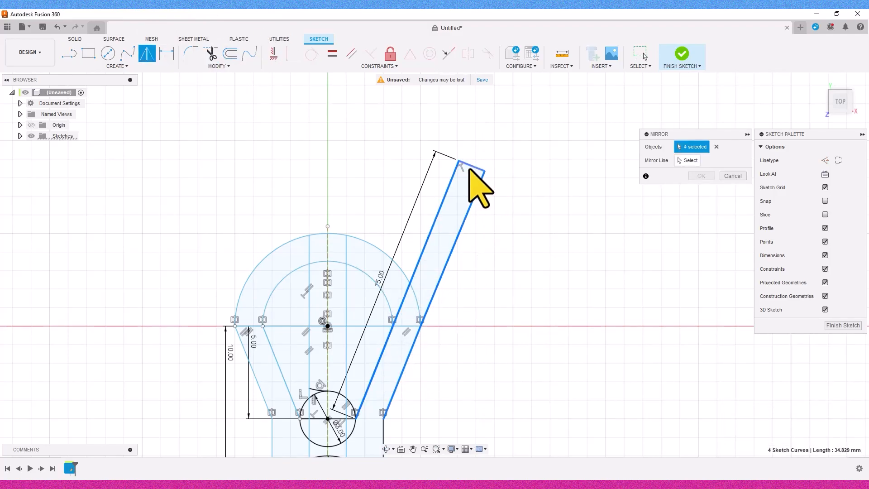
click(689, 163)
click(327, 243)
scroll(484, 347, down, 2)
middle_drag(484, 348, 484, 220)
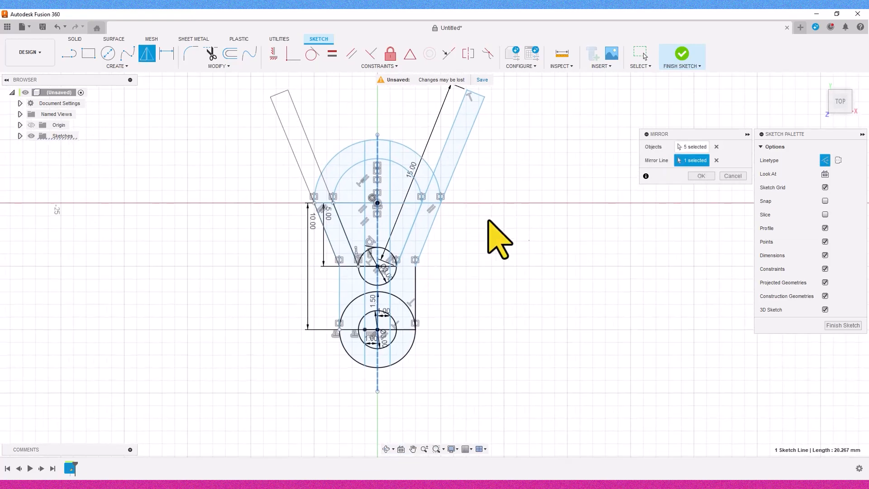
click(700, 177)
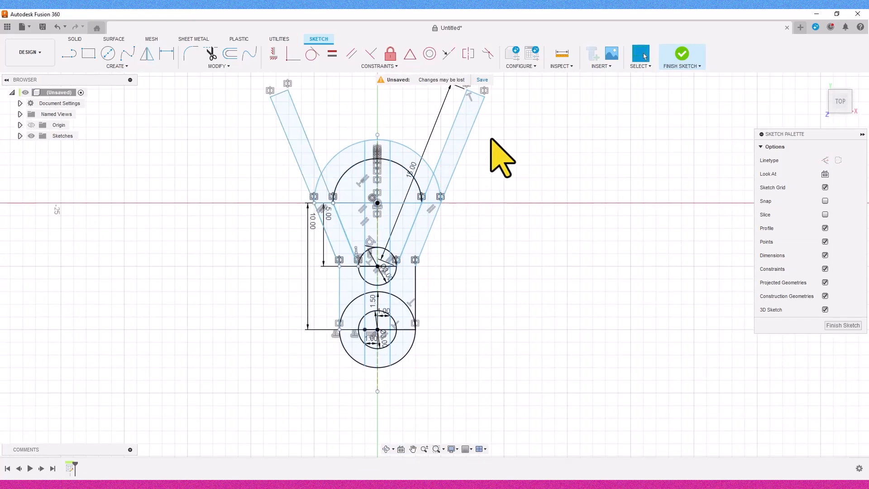
Draw a 15 mm line down the middle of the left arm from the midpoint of its end edge.
scroll(588, 211, up, 3)
click(76, 55)
click(99, 178)
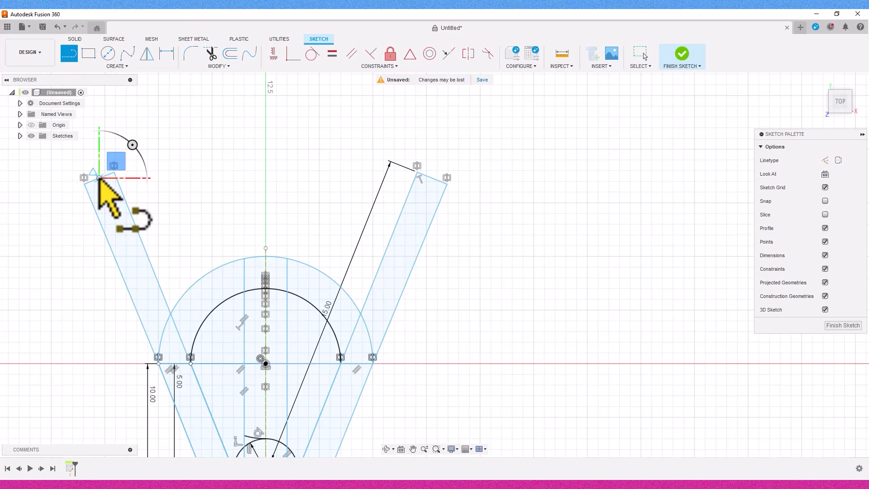
middle_drag(147, 298, 97, 179)
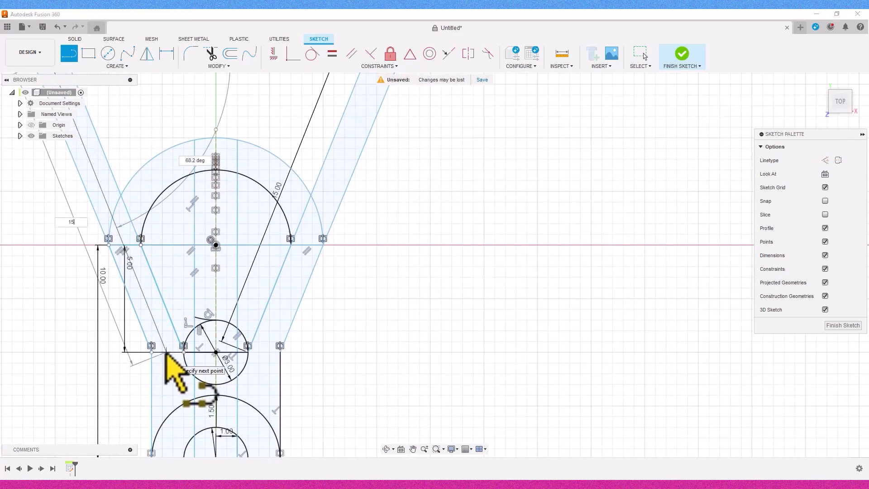
key(Return)
right_click(336, 343)
click(363, 345)
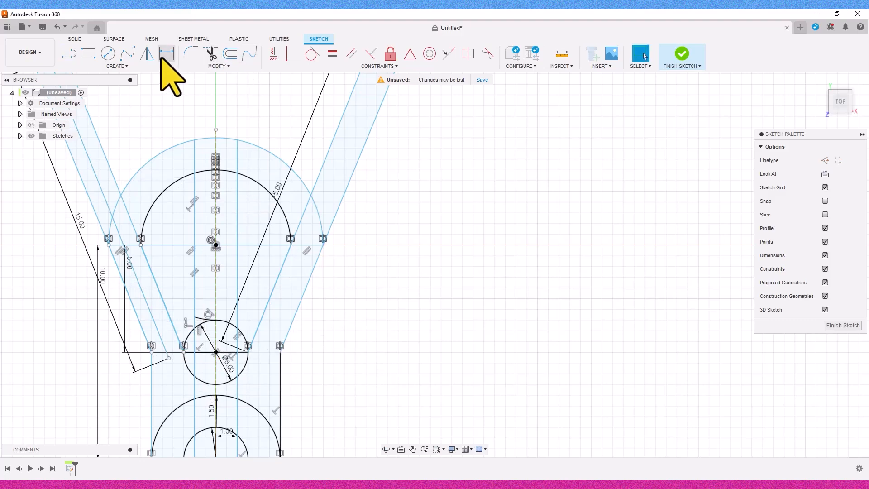
Mirror the left arm's 15 mm middle line about the vertical construction centerline.
click(147, 53)
click(106, 203)
click(691, 160)
click(216, 229)
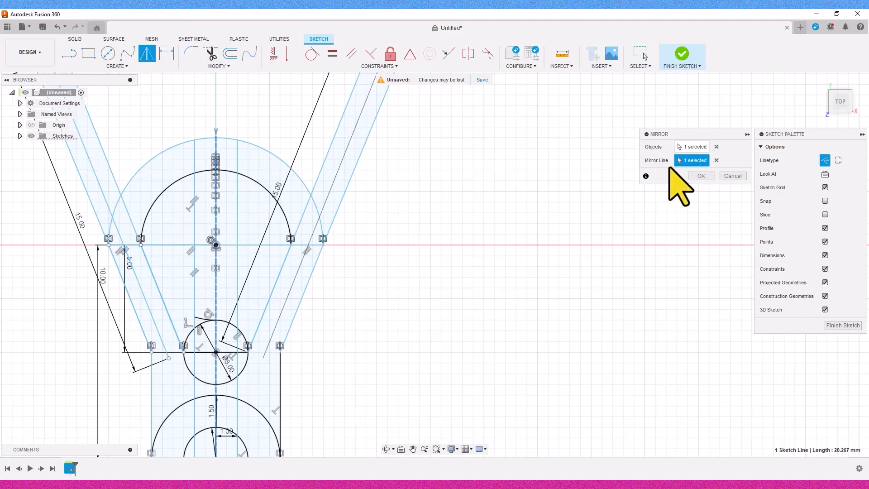
click(700, 176)
scroll(419, 109, down, 1)
middle_drag(419, 109, 503, 201)
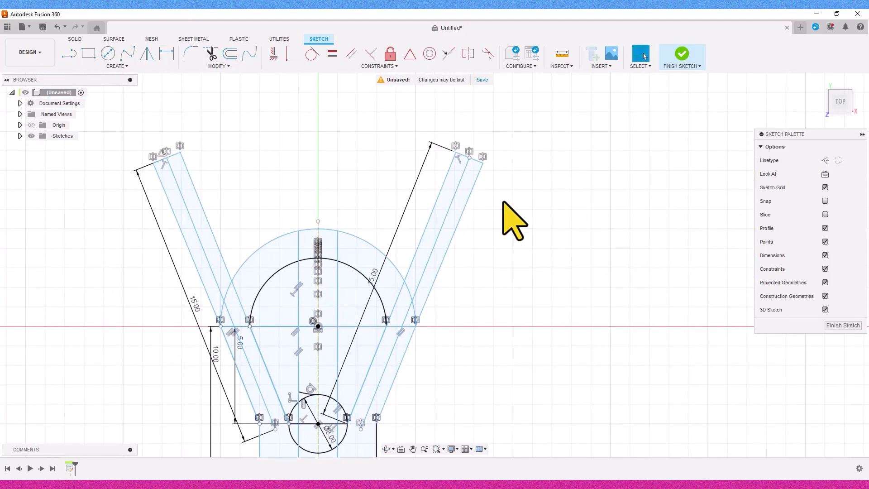
Draw a two-point circle 2.5 mm in diameter from the midpoint of the left arm's end edge along the arm's middle line.
click(107, 54)
scroll(156, 162, up, 3)
click(178, 158)
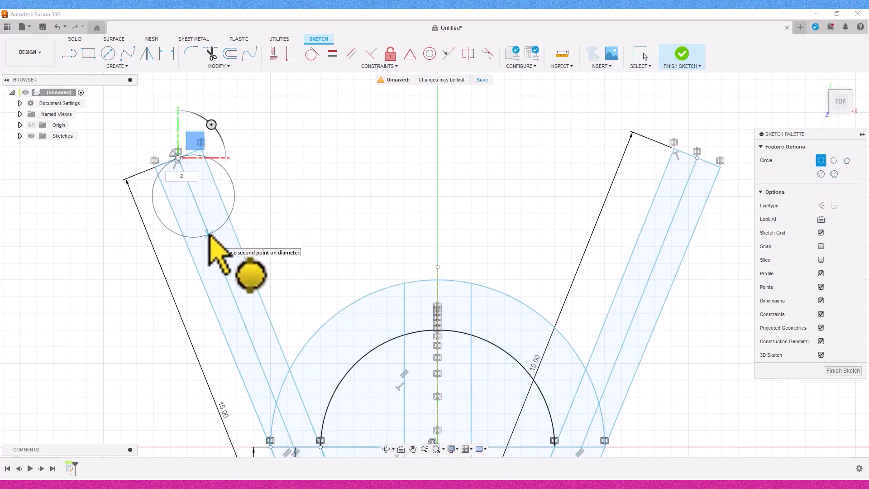
key(Return)
Create a rectangular pattern of the 2.5 mm circle along the arm's middle line, with 4 instances over a 5.50 mm extent.
click(116, 66)
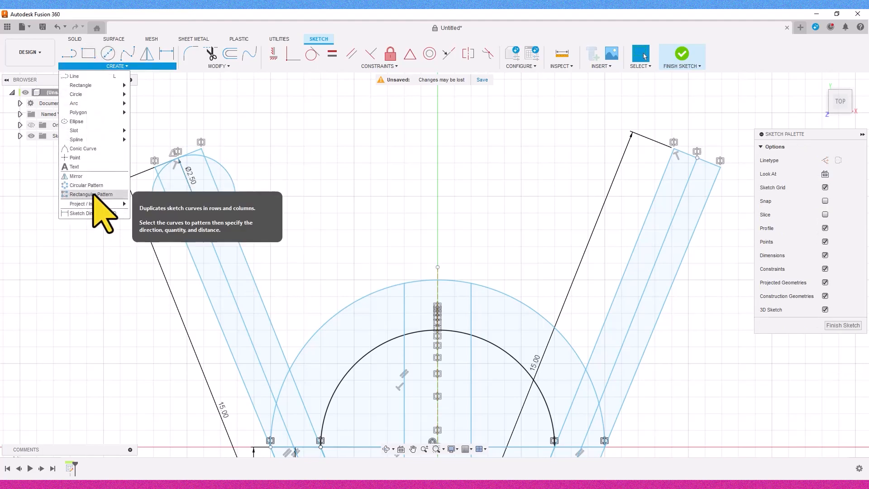
click(41, 194)
click(216, 232)
click(203, 211)
drag(211, 212, 279, 371)
text(4)
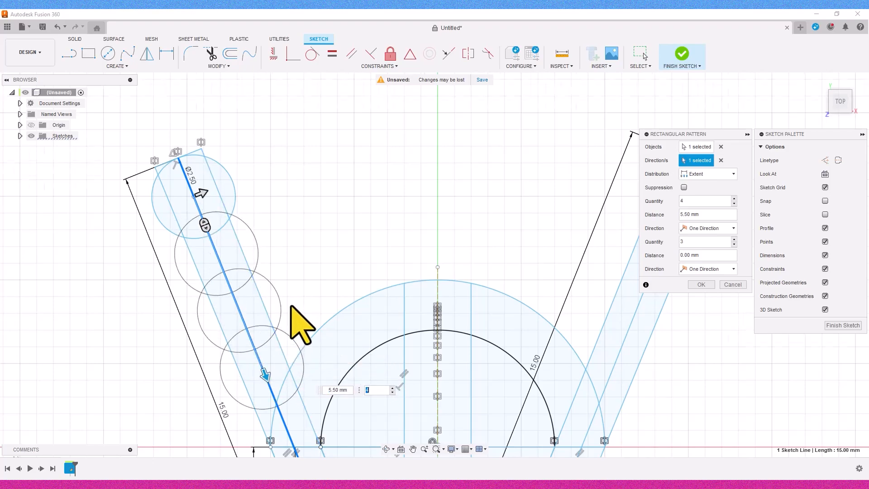
scroll(299, 322, down, 2)
click(701, 285)
Mirror the left arm's four circles about the vertical construction centerline.
click(148, 54)
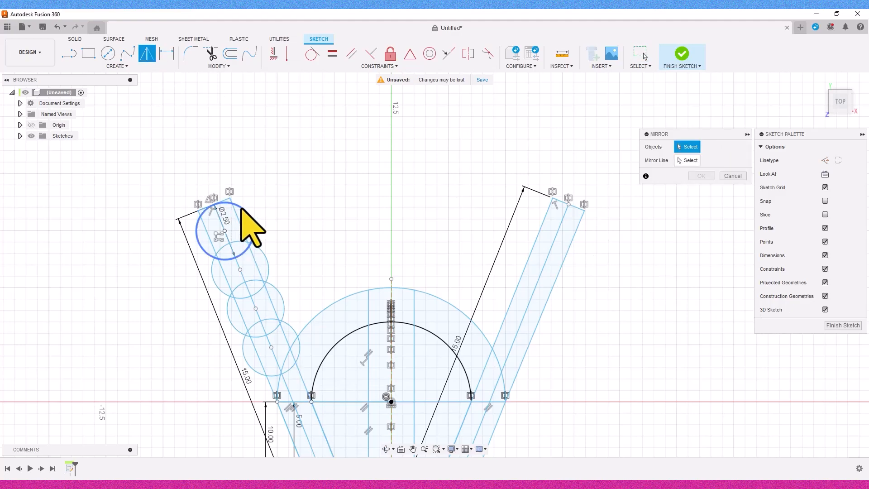
click(283, 296)
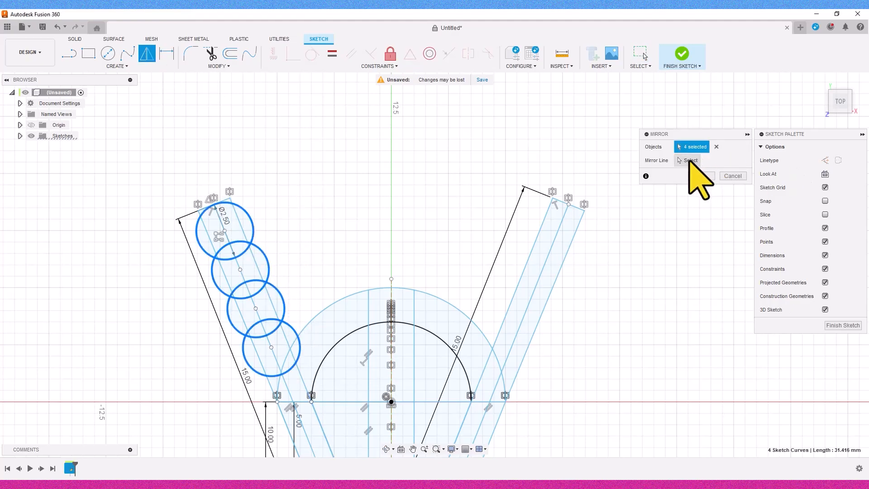
click(689, 160)
click(391, 292)
click(708, 178)
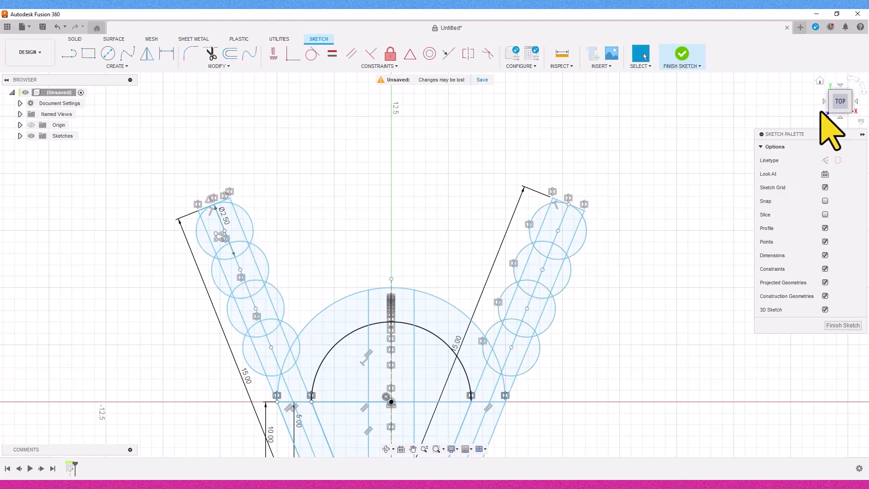
Finish the sketch and tilt the view slightly off the top orientation.
scroll(628, 262, down, 5)
middle_drag(522, 306, 424, 195)
scroll(431, 238, up, 3)
scroll(455, 209, up, 2)
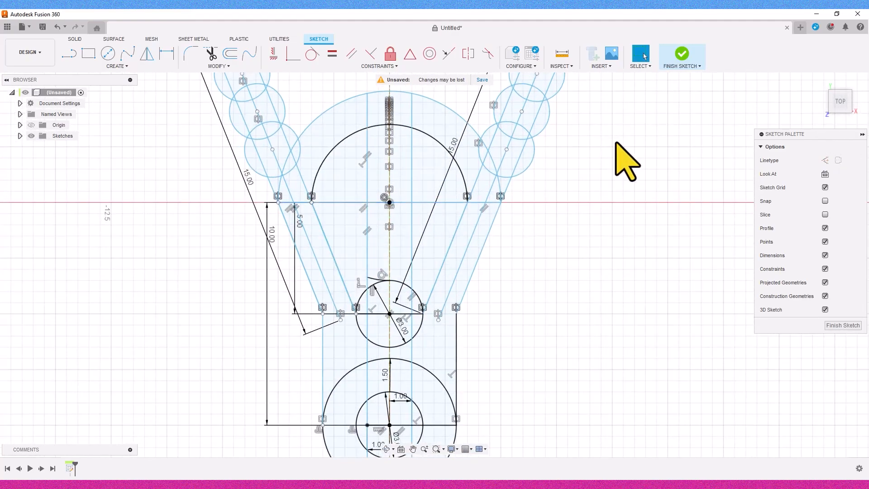
scroll(616, 141, down, 2)
click(676, 64)
scroll(604, 222, down, 2)
mouse_move(837, 98)
mouse_down()
mouse_move(828, 87)
mouse_move(832, 94)
mouse_up()
Start an extrusion and select the regions of the left arm's top circle plus the second circle's side segments as profiles.
key(e)
scroll(422, 97, up, 3)
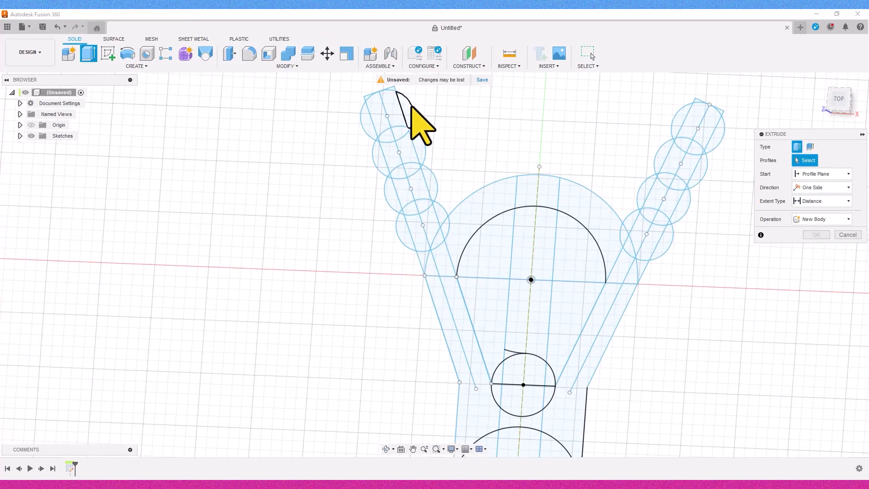
click(393, 109)
click(378, 108)
click(365, 120)
click(408, 113)
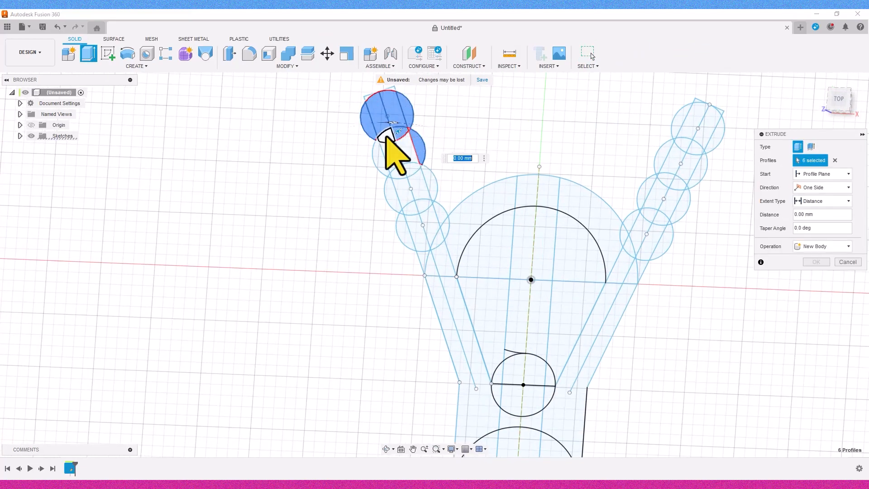
click(386, 136)
click(378, 146)
scroll(378, 138, up, 3)
click(437, 119)
click(376, 140)
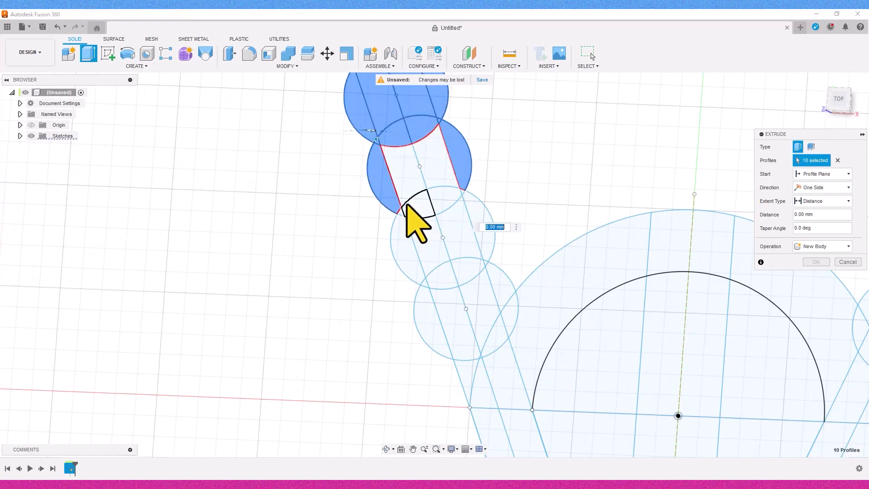
Add the remaining regions of the left arm's second circle and all regions of the third to the extrusion profiles.
click(458, 198)
click(462, 193)
click(440, 172)
click(406, 175)
click(407, 232)
click(424, 231)
click(456, 224)
click(488, 220)
click(469, 272)
click(446, 279)
click(425, 294)
click(425, 282)
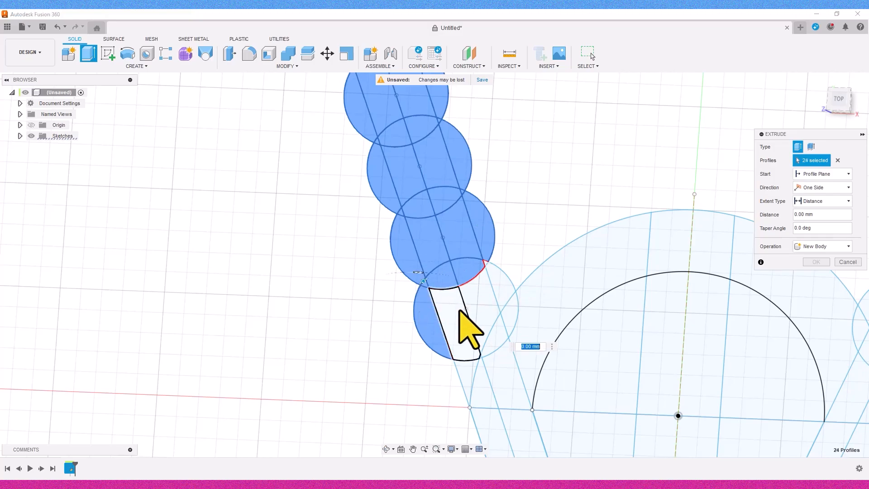
Add the regions of the left arm's lowest circle and the left section of the half ring to the extrusion profiles.
click(448, 305)
click(472, 311)
click(486, 263)
click(500, 286)
scroll(506, 310, down, 3)
click(529, 303)
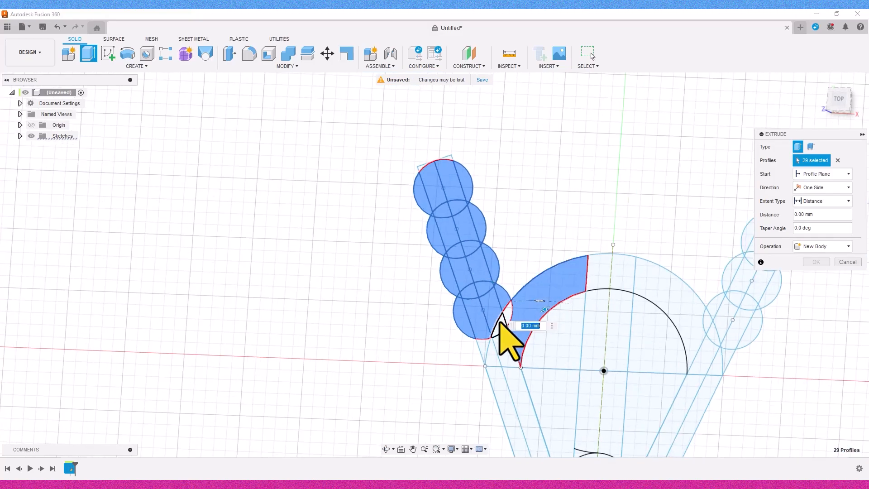
click(500, 340)
Add the left arm's lower regions and the link body's regions on both sides of the central strip to the extrusion profiles.
middle_drag(504, 329, 430, 240)
click(412, 259)
click(419, 268)
click(435, 287)
click(472, 297)
middle_drag(529, 228, 452, 138)
click(510, 215)
click(531, 229)
Add the lower ring's regions on both sides of the central strip to the extrusion profiles.
middle_drag(524, 288, 547, 207)
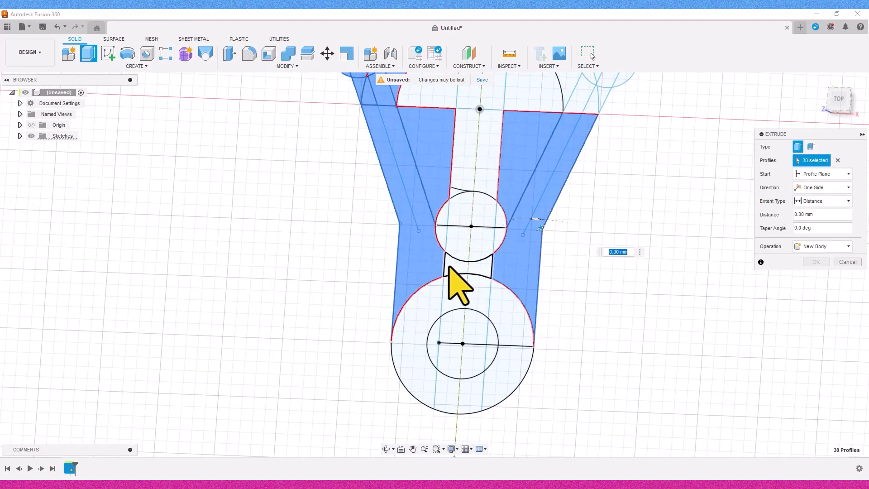
click(417, 305)
click(416, 392)
click(500, 375)
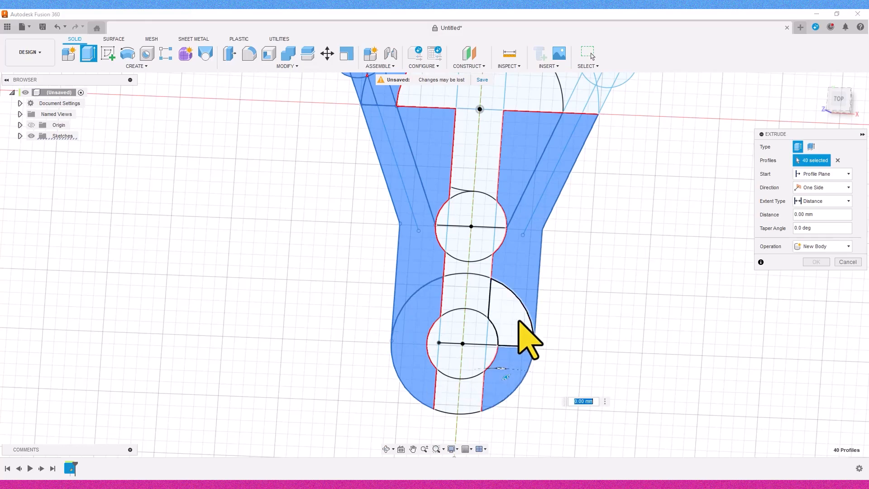
Add the half ring's middle and right sections to the extrusion profiles.
middle_drag(502, 173, 381, 390)
click(446, 284)
click(461, 317)
click(471, 314)
click(369, 229)
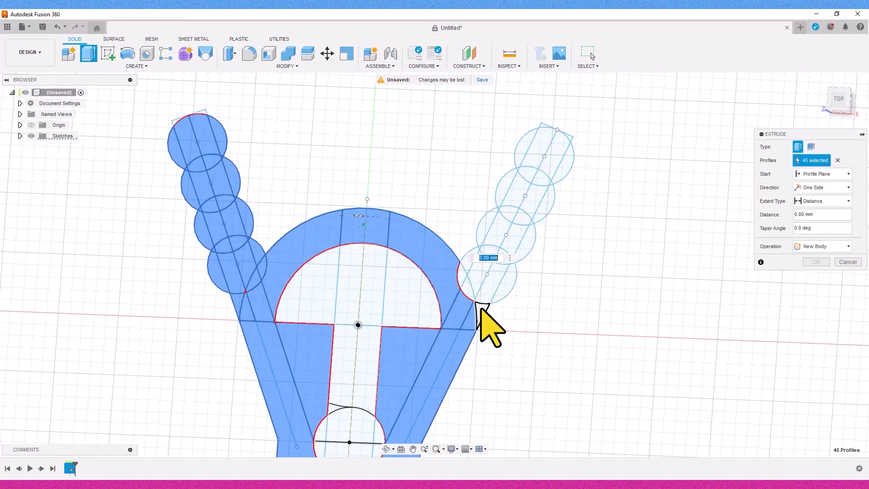
Add the regions at the right arm's base and within its lowest circle to the extrusion profiles.
scroll(481, 308, up, 3)
click(481, 311)
click(483, 287)
click(463, 281)
click(454, 256)
click(464, 233)
click(479, 242)
click(494, 222)
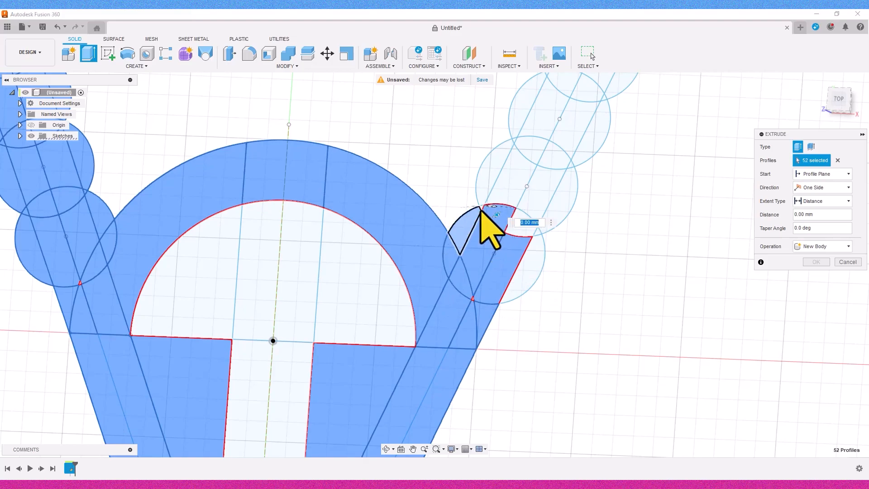
click(481, 208)
click(476, 216)
click(520, 218)
click(531, 245)
Add the regions of the right arm's second circle from the base to the extrusion profiles.
click(540, 211)
click(551, 216)
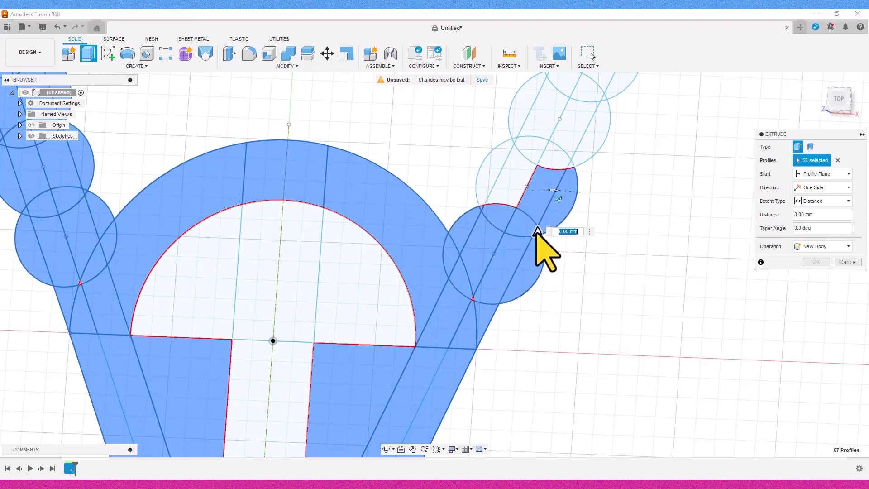
click(538, 231)
click(506, 196)
click(486, 192)
click(570, 164)
click(565, 156)
click(524, 153)
click(514, 140)
Add the right arm's second and third circles' remaining regions and the top circle's outer regions to the extrusion profiles.
middle_drag(435, 185, 287, 323)
click(480, 164)
click(484, 194)
click(453, 271)
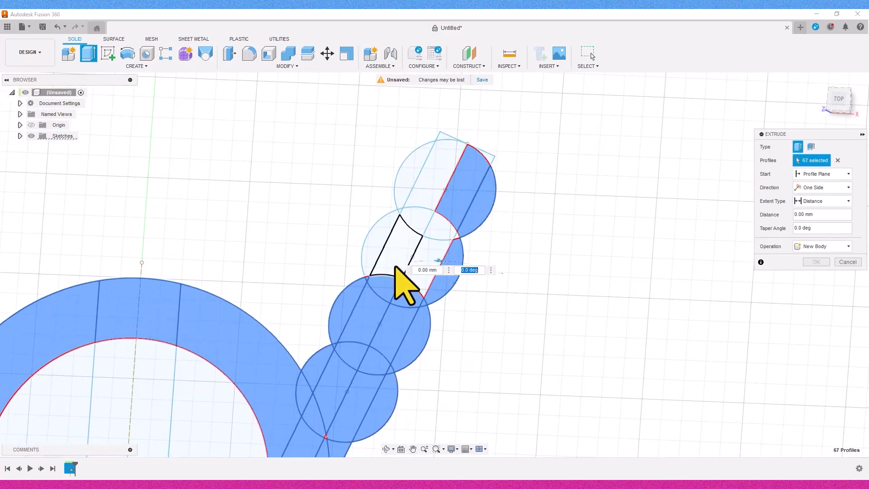
click(435, 253)
click(384, 254)
click(364, 240)
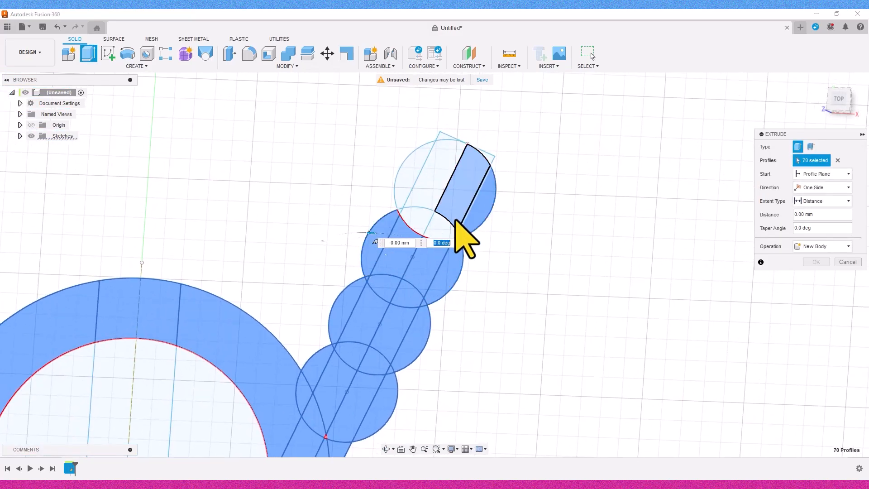
Add the remaining regions of the right arm's top circle, including its overlap with the circle below, to the extrusion profiles.
click(447, 229)
click(459, 233)
click(398, 209)
click(410, 176)
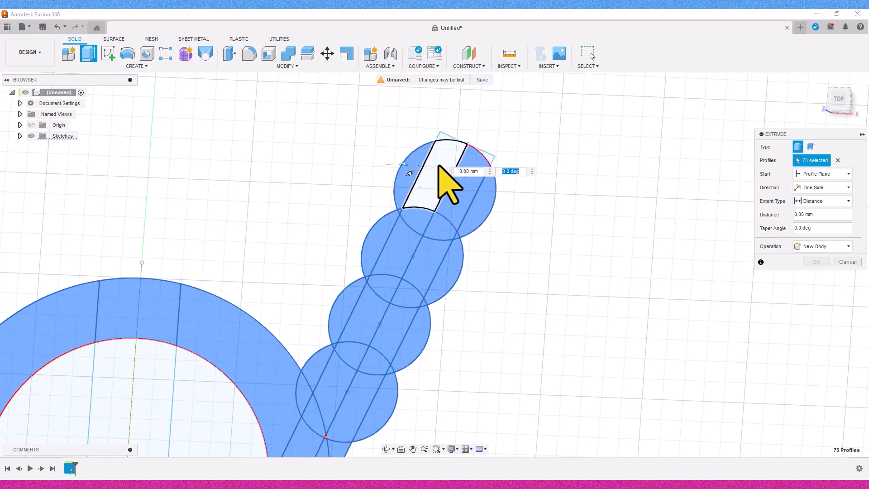
click(438, 165)
Extrude the selected profiles to one side as a new body.
scroll(436, 230, down, 5)
drag(838, 97, 845, 77)
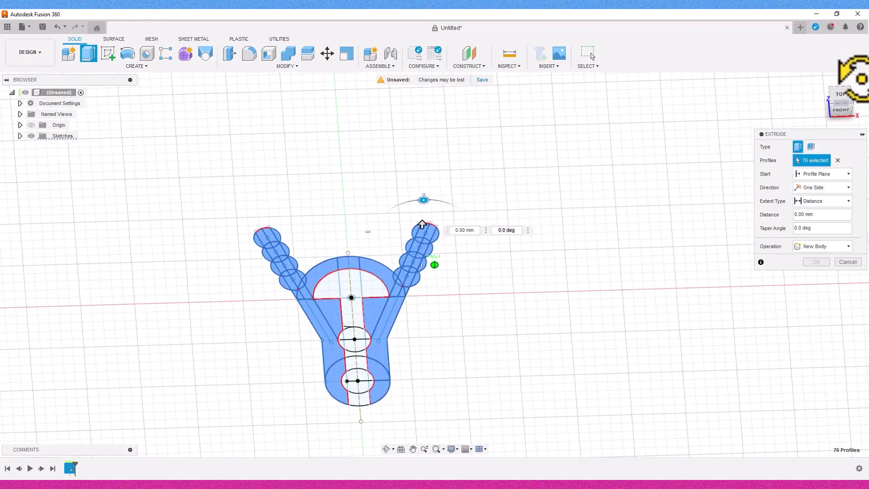
drag(425, 219, 434, 197)
click(804, 261)
drag(842, 101, 834, 124)
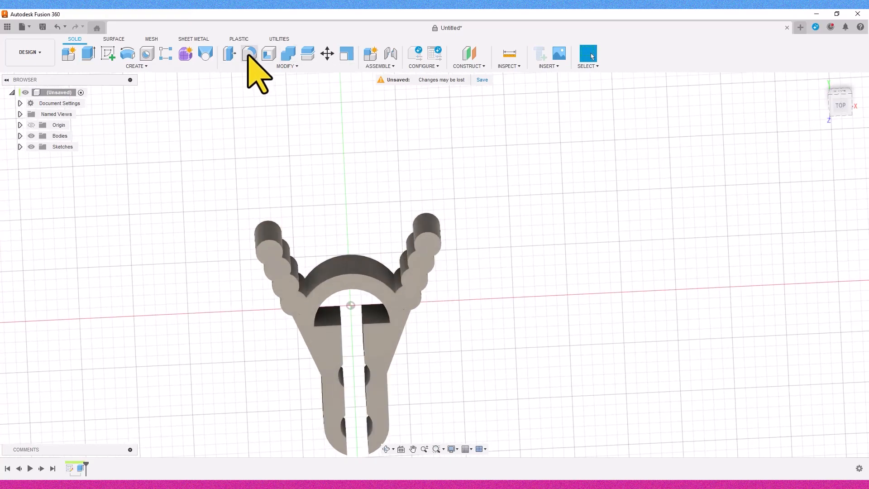
Fillet the two inner corner edges where the half-round opening meets the central slot with a 5 mm radius.
click(249, 56)
scroll(357, 293, up, 5)
click(365, 287)
click(299, 299)
scroll(310, 291, down, 5)
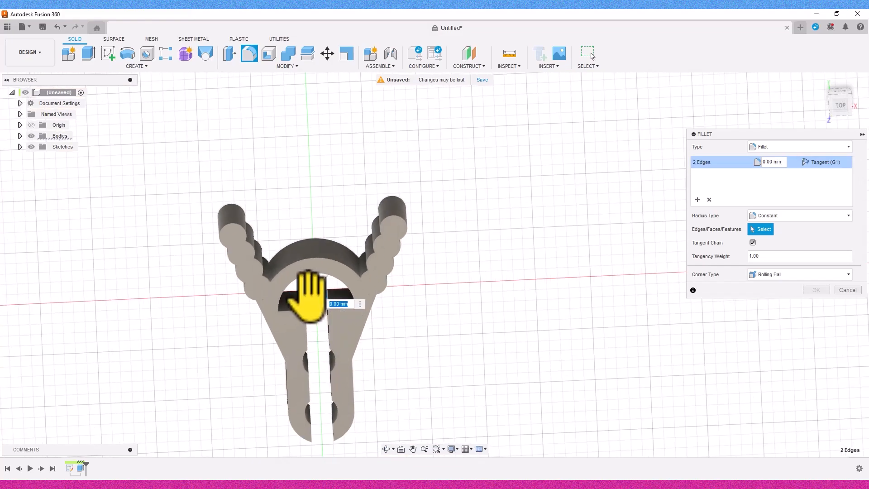
click(840, 104)
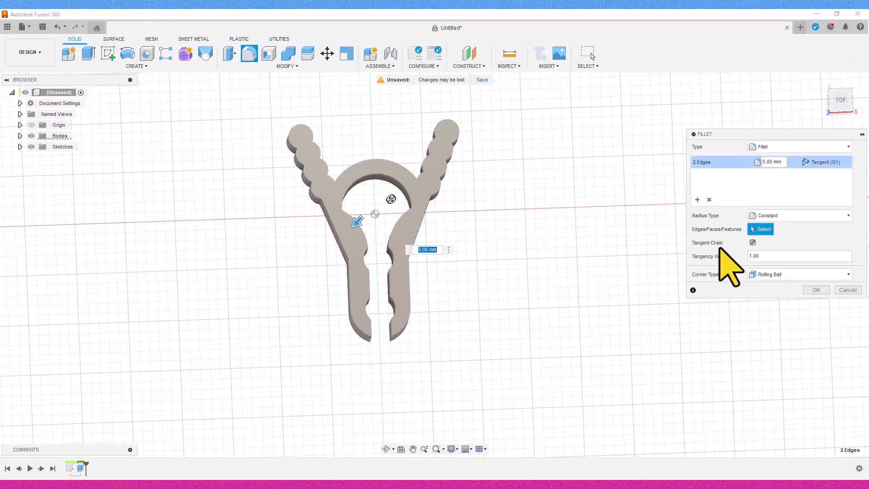
click(815, 291)
Measure from the left jaw's straight inner edge between its two round notches.
mouse_move(849, 113)
mouse_down()
mouse_move(842, 93)
mouse_move(765, 100)
mouse_move(842, 109)
mouse_move(845, 97)
mouse_move(838, 126)
mouse_up()
click(841, 99)
scroll(346, 325, up, 4)
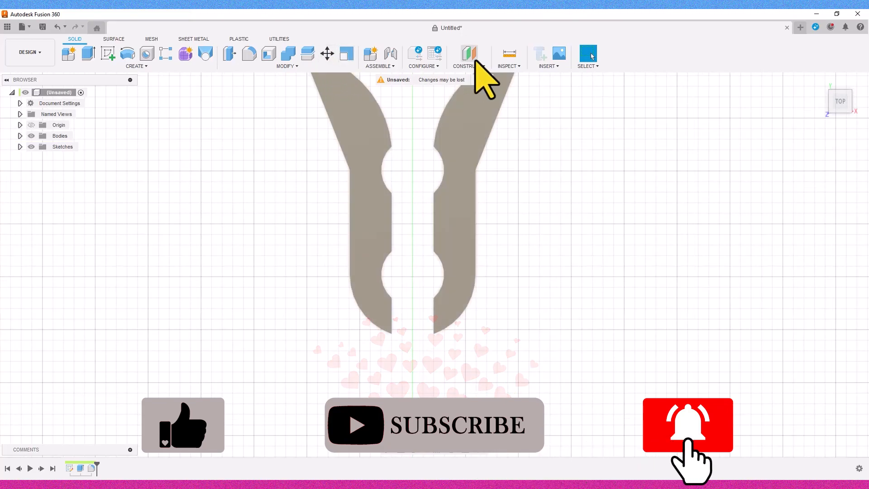
click(510, 55)
click(392, 226)
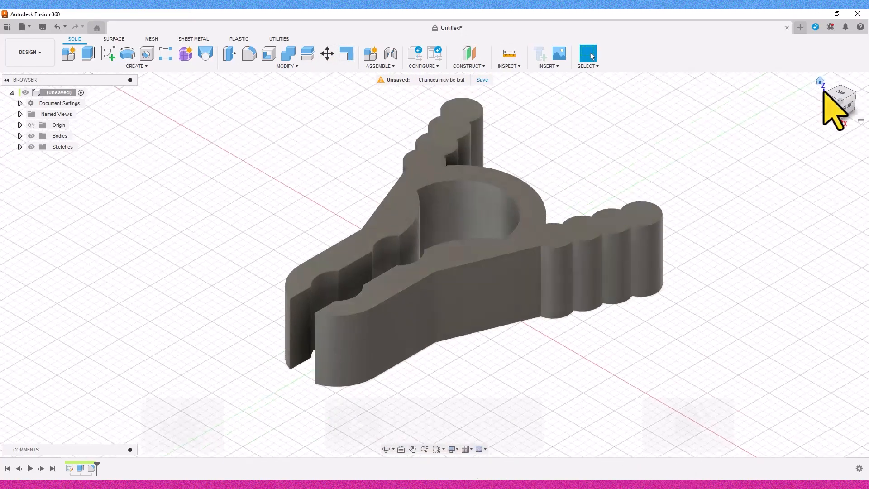
shift+middle_drag(579, 240, 570, 253)
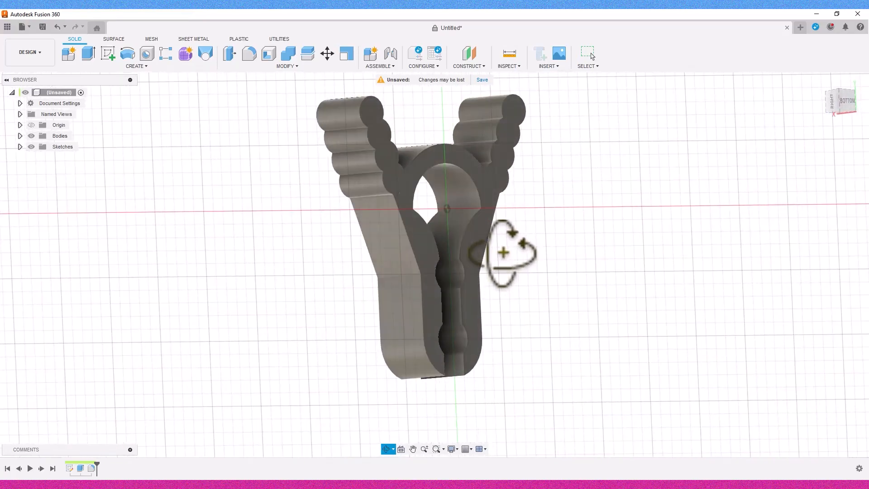
shift+middle_drag(503, 252, 487, 253)
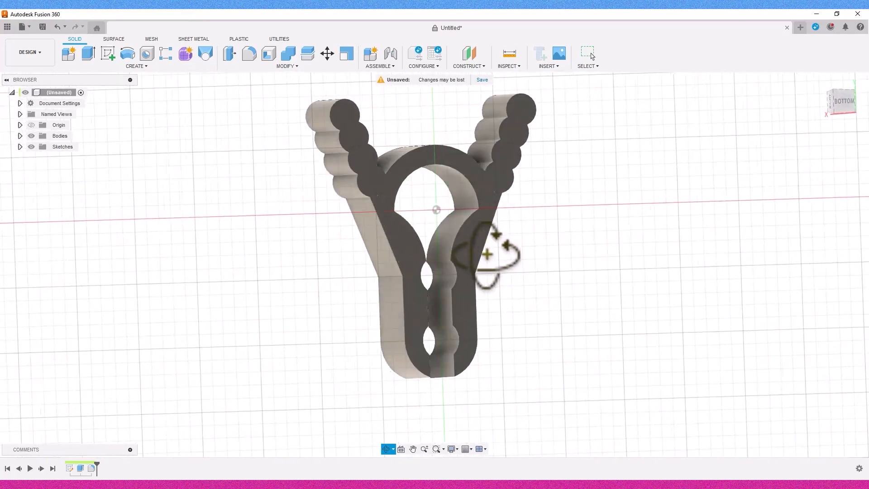